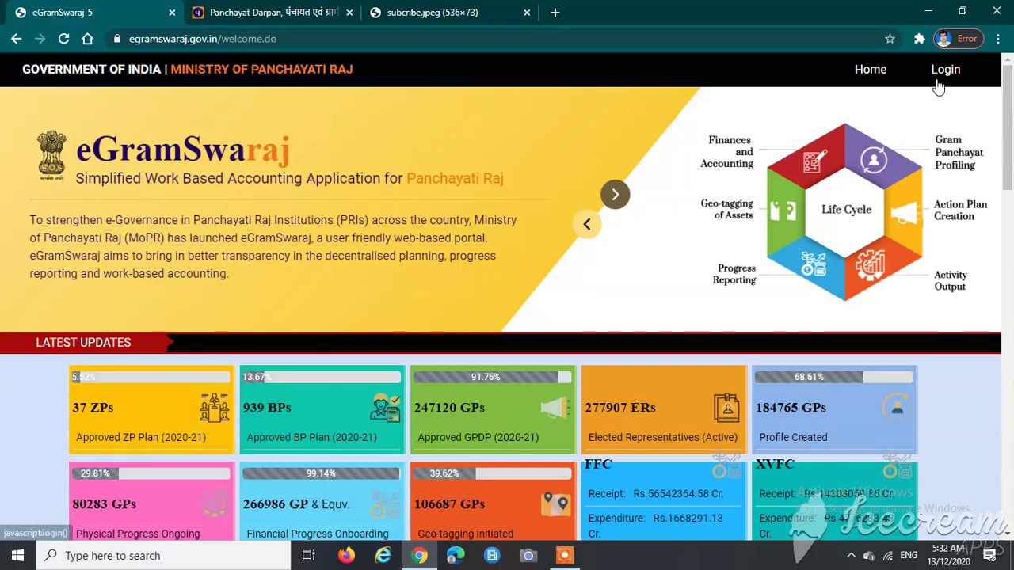
Step: Log in with the saved admin username from autofill and the displayed captcha code
{"action": "left_click", "coordinate": [900, 73]}
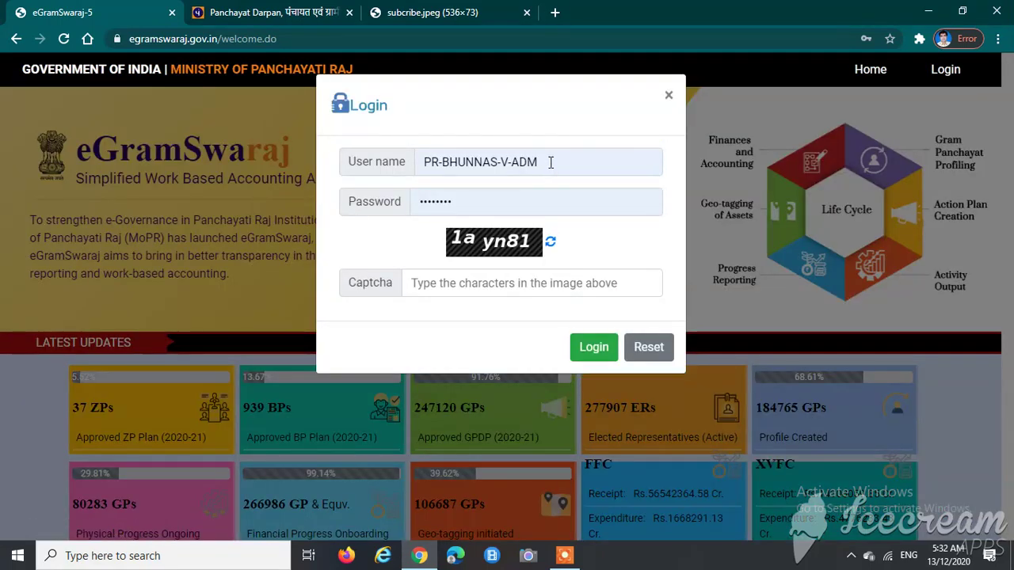
{"action": "left_click", "coordinate": [550, 163]}
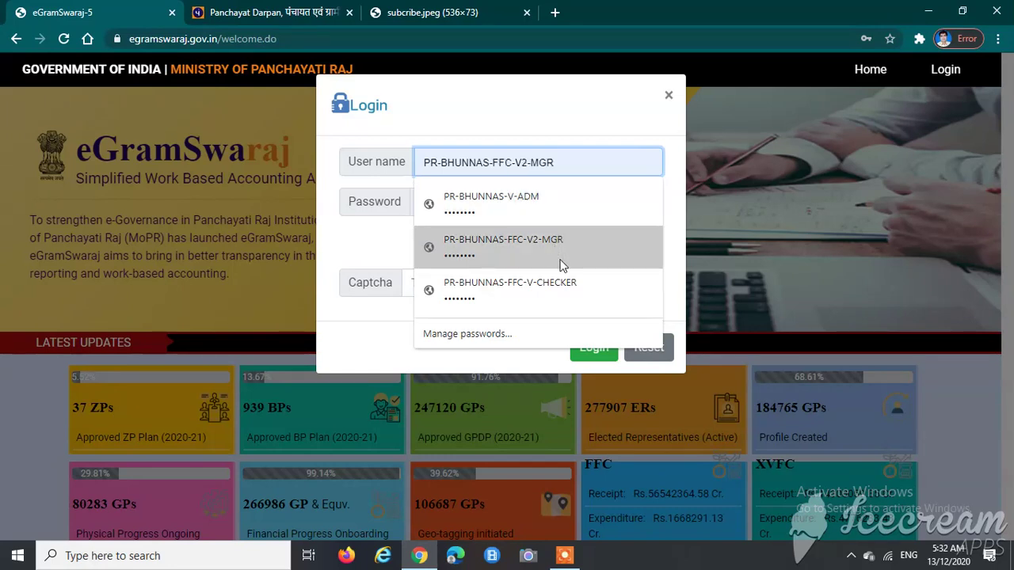
{"action": "left_click", "coordinate": [556, 200]}
{"action": "left_click", "coordinate": [486, 287]}
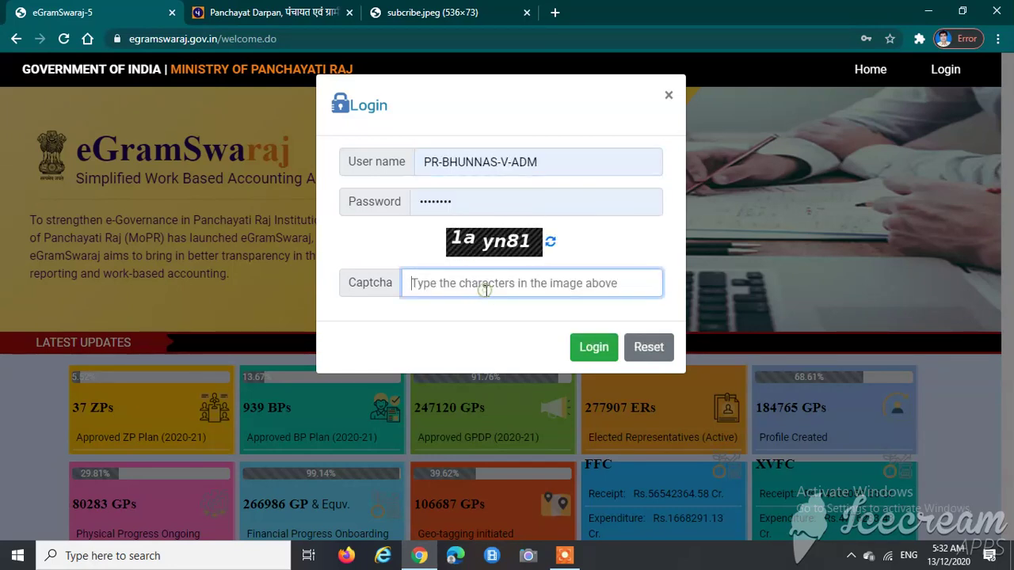
{"action": "type", "text": "1ayn81"}
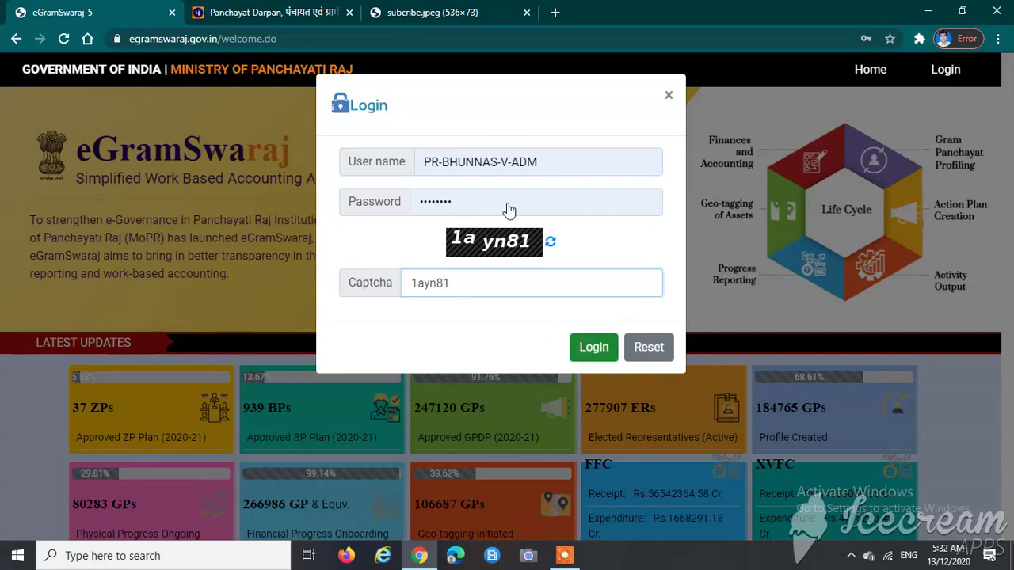
{"action": "key", "text": "Return"}
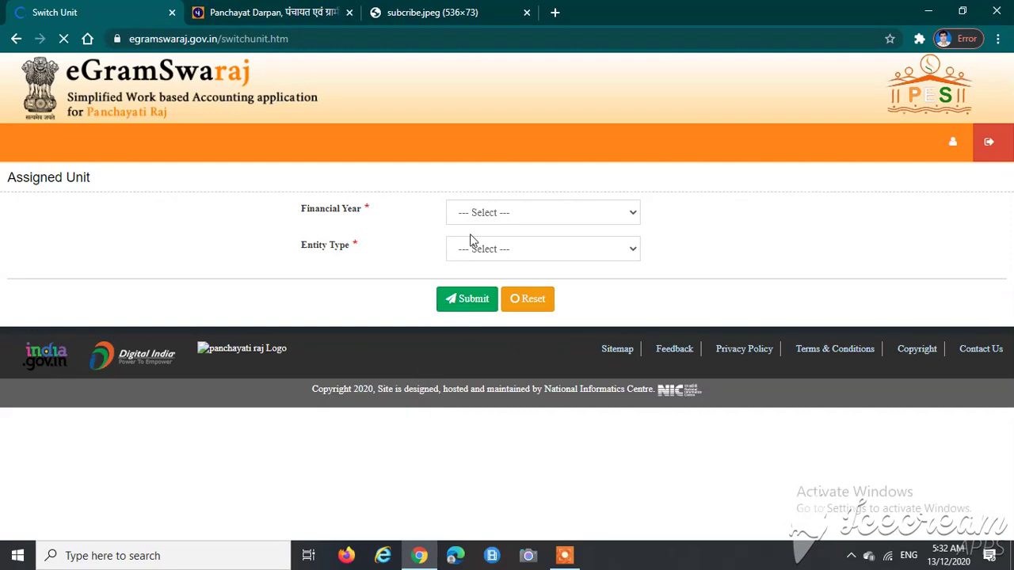
Step: Submit the assigned unit with financial year 2020-2021 selected
{"action": "left_click", "coordinate": [483, 212]}
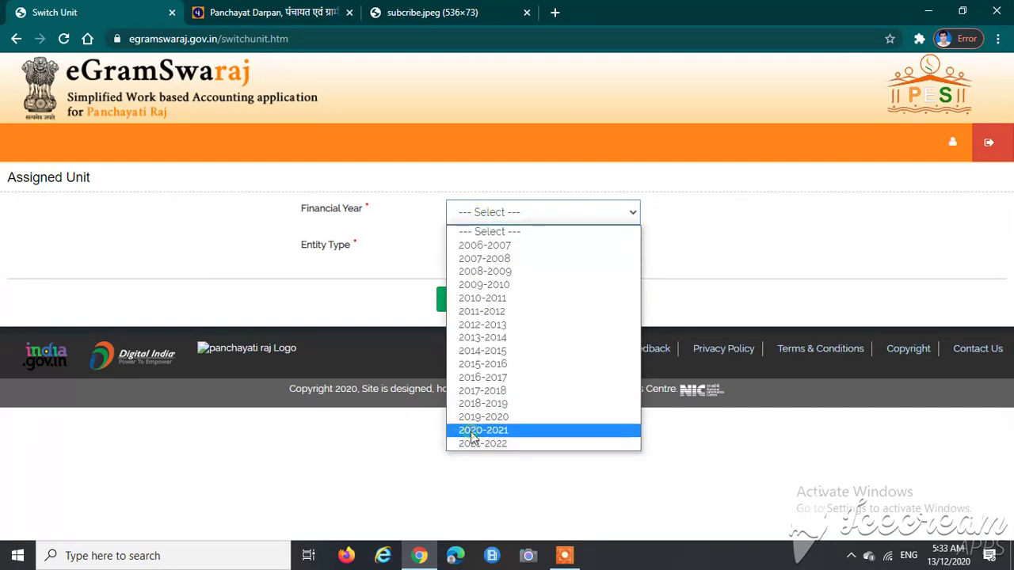
{"action": "left_click", "coordinate": [468, 432]}
{"action": "left_click", "coordinate": [446, 470]}
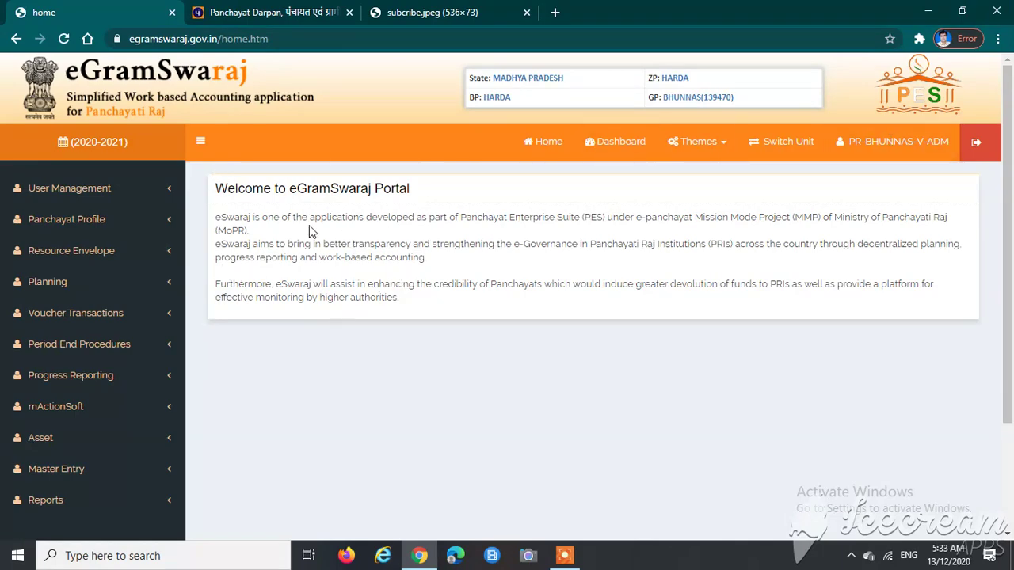
Step: Expand Asset in the left menu and choose Add
{"action": "scroll", "coordinate": [136, 294], "scroll_direction": "down", "scroll_amount": 2}
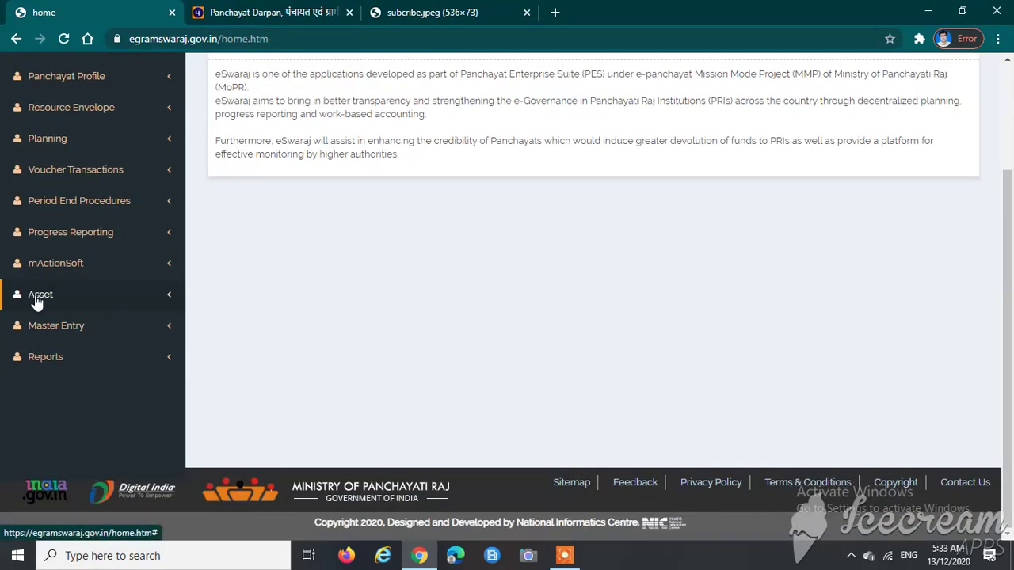
{"action": "left_click", "coordinate": [61, 299]}
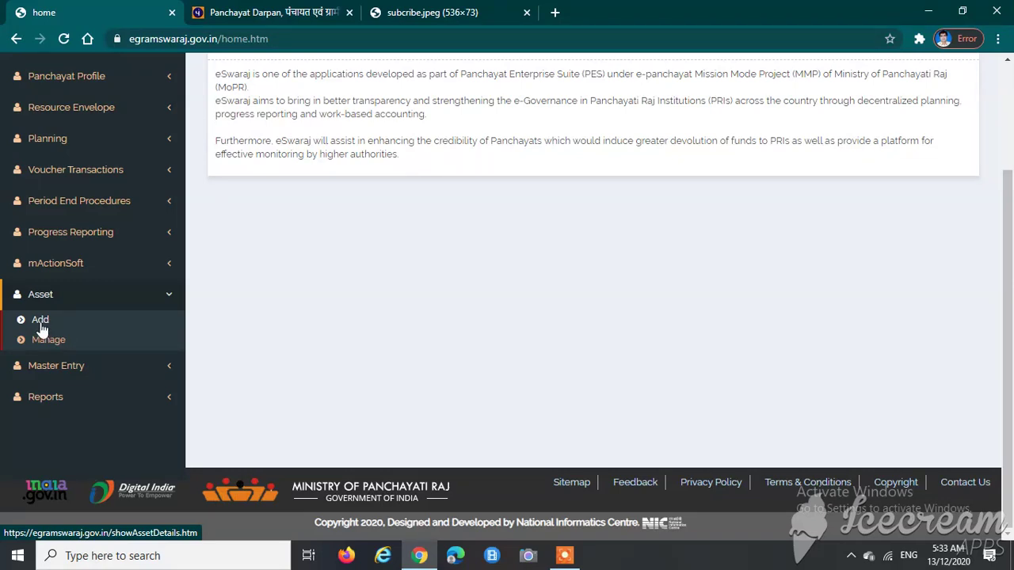
{"action": "left_click", "coordinate": [41, 325]}
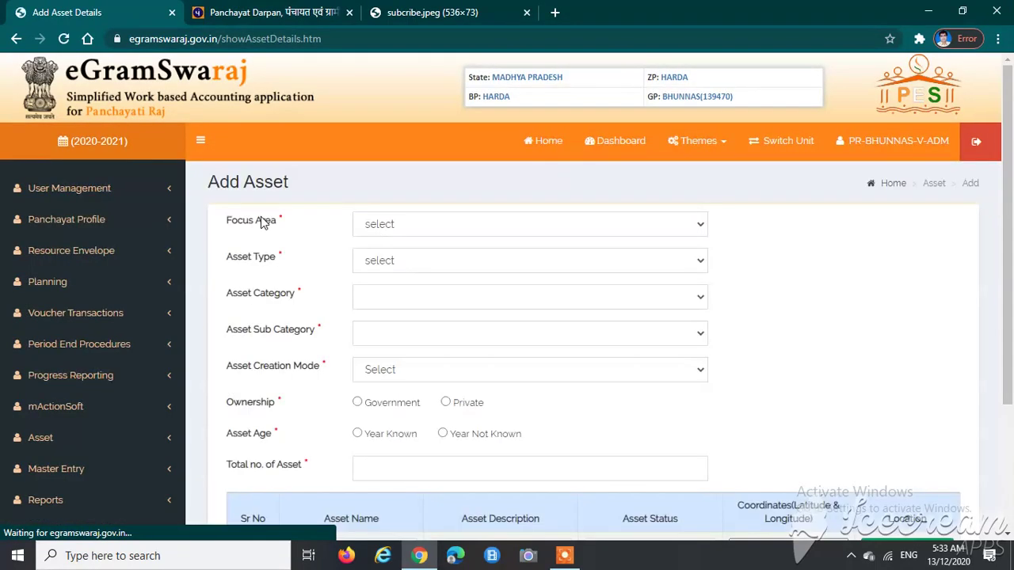
Step: Highlight the Add Asset heading and the Focus Area label for viewers
{"action": "left_click_drag", "start_coordinate": [205, 185], "coordinate": [306, 195]}
{"action": "left_click", "coordinate": [212, 184]}
{"action": "double_click", "coordinate": [280, 183]}
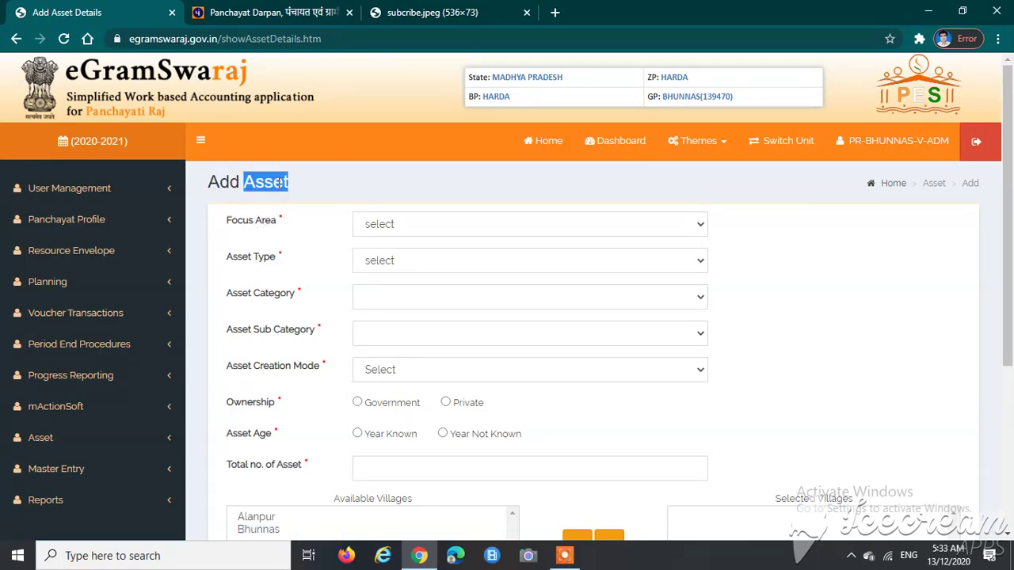
{"action": "left_click", "coordinate": [302, 187]}
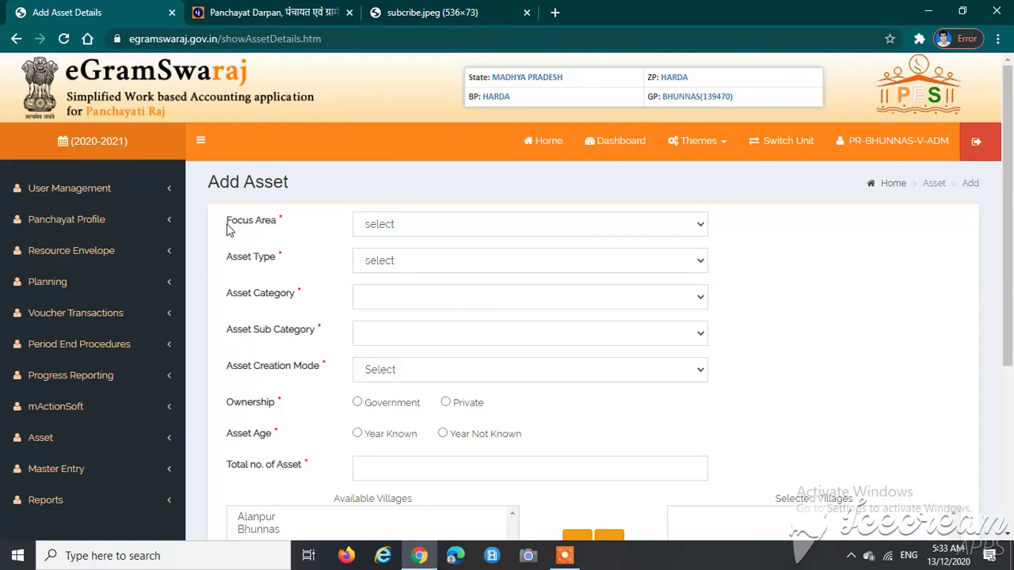
{"action": "left_click_drag", "start_coordinate": [226, 226], "coordinate": [283, 228]}
{"action": "left_click", "coordinate": [305, 239]}
Step: Open the Focus Area dropdown and browse through its options
{"action": "left_click", "coordinate": [396, 228]}
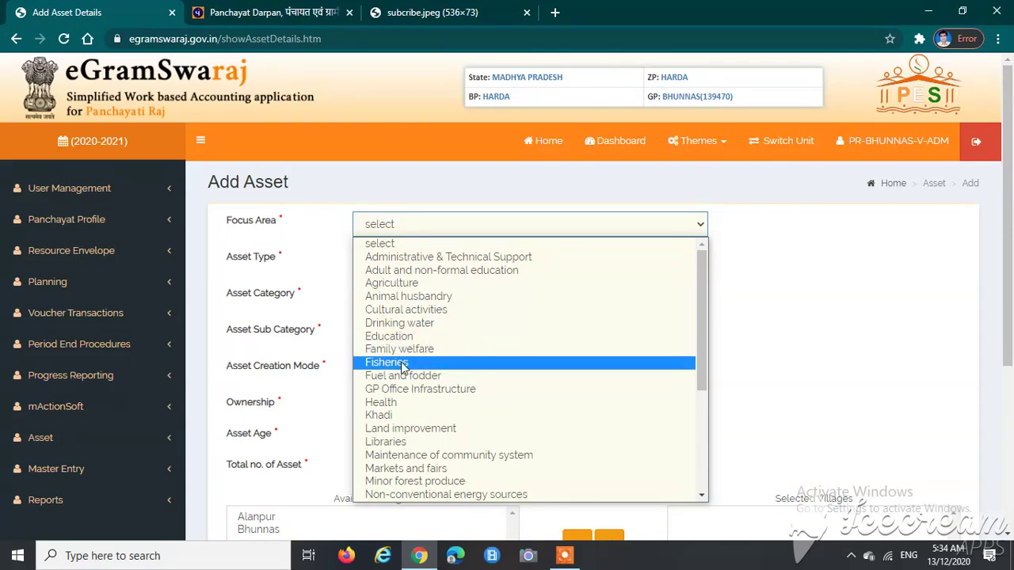
{"action": "scroll", "coordinate": [410, 371], "scroll_direction": "down", "scroll_amount": 4}
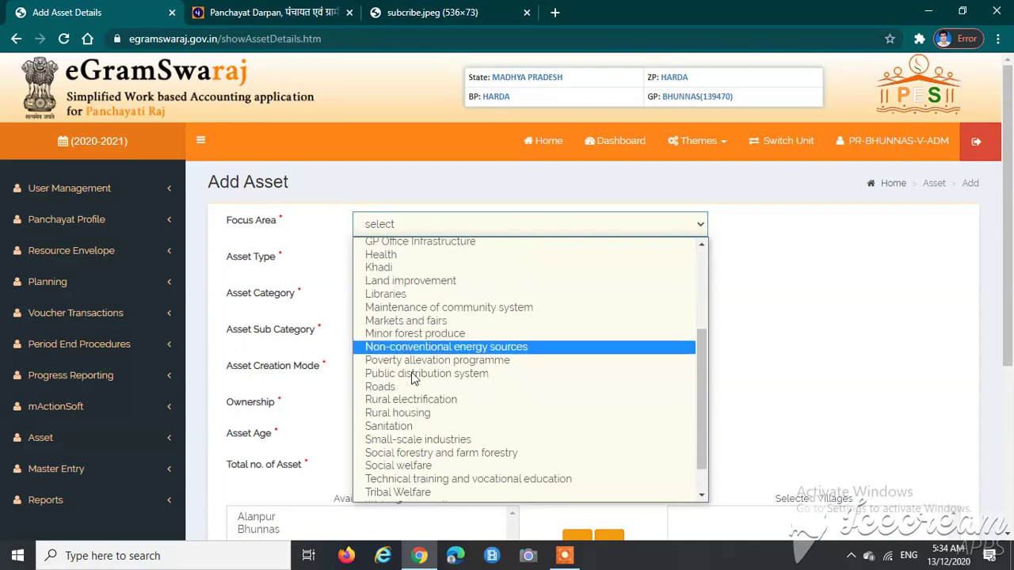
{"action": "scroll", "coordinate": [408, 303], "scroll_direction": "up", "scroll_amount": 4}
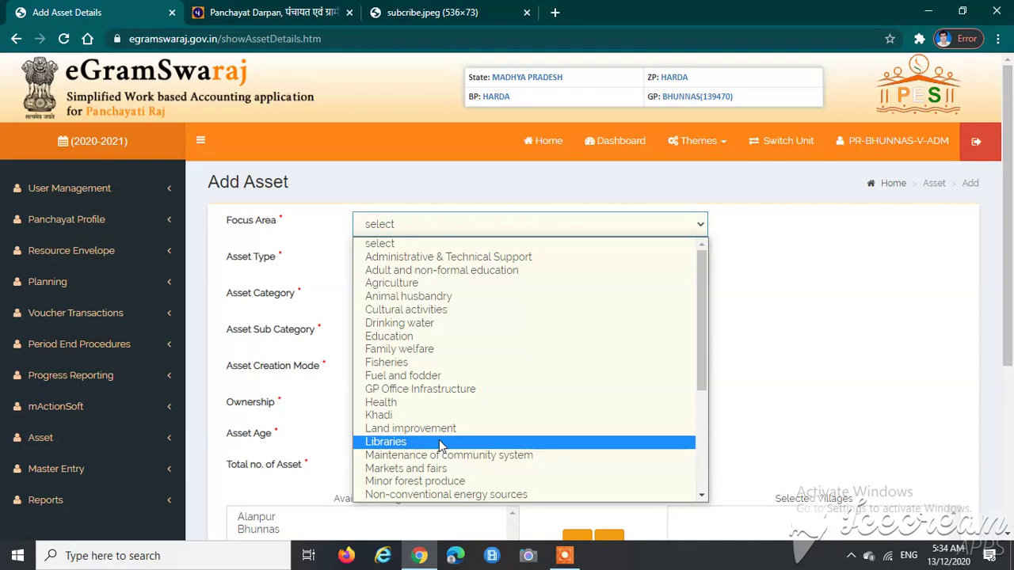
{"action": "scroll", "coordinate": [420, 428], "scroll_direction": "down", "scroll_amount": 5}
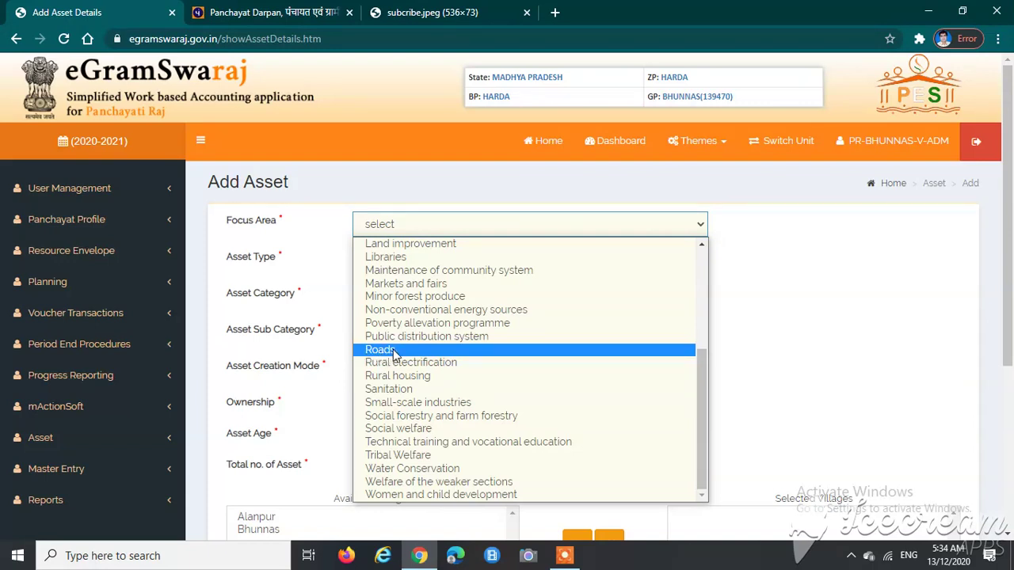
Step: Set Focus Area to Roads and Asset Type to Immovable
{"action": "left_click", "coordinate": [394, 352]}
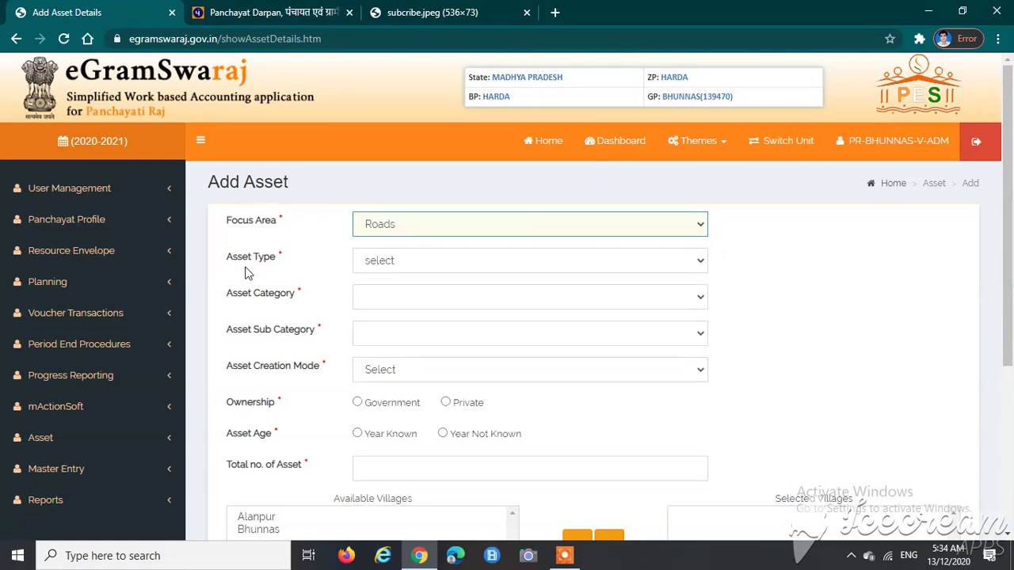
{"action": "left_click_drag", "start_coordinate": [227, 263], "coordinate": [285, 261]}
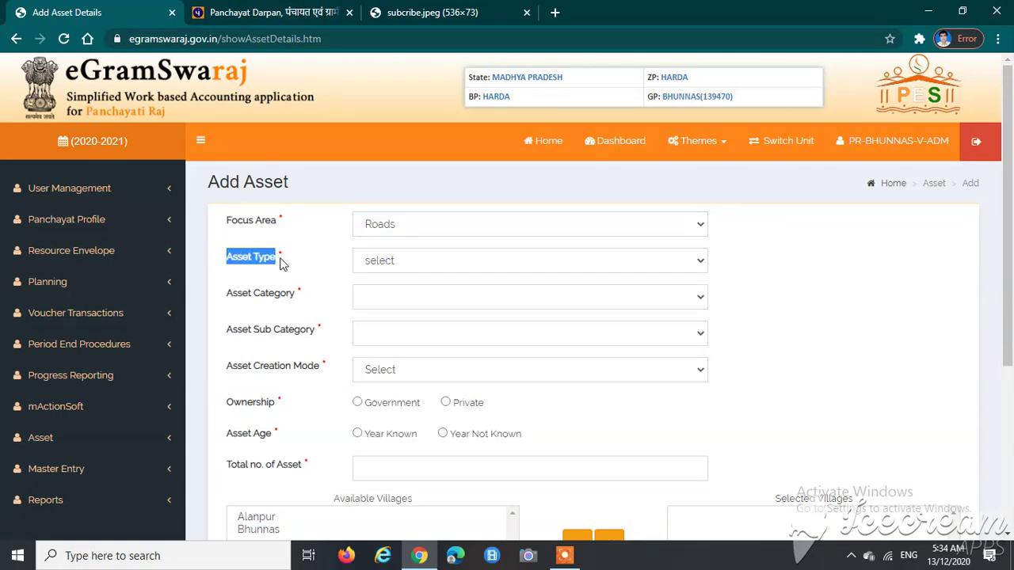
{"action": "left_click", "coordinate": [409, 261]}
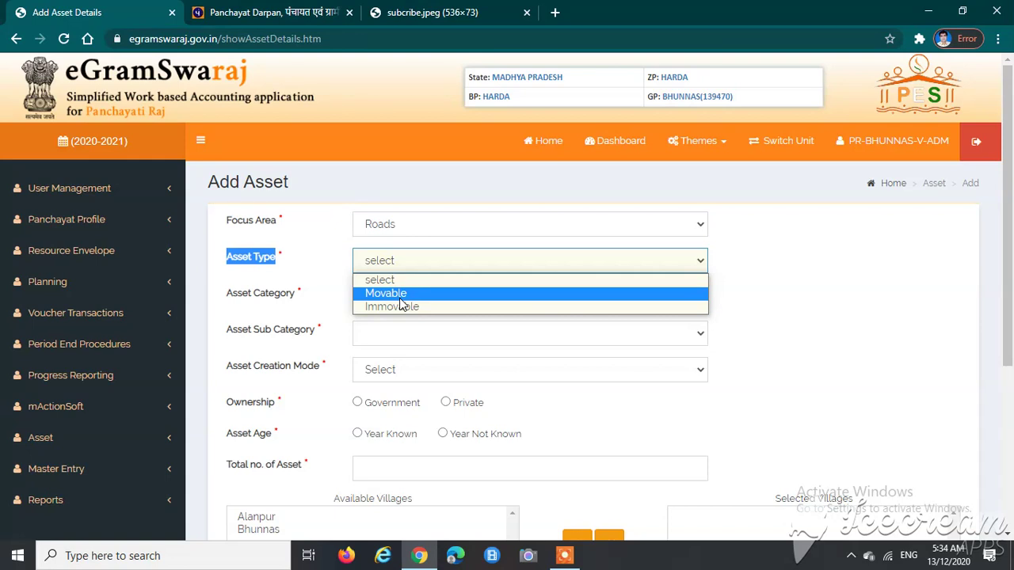
{"action": "left_click", "coordinate": [293, 285]}
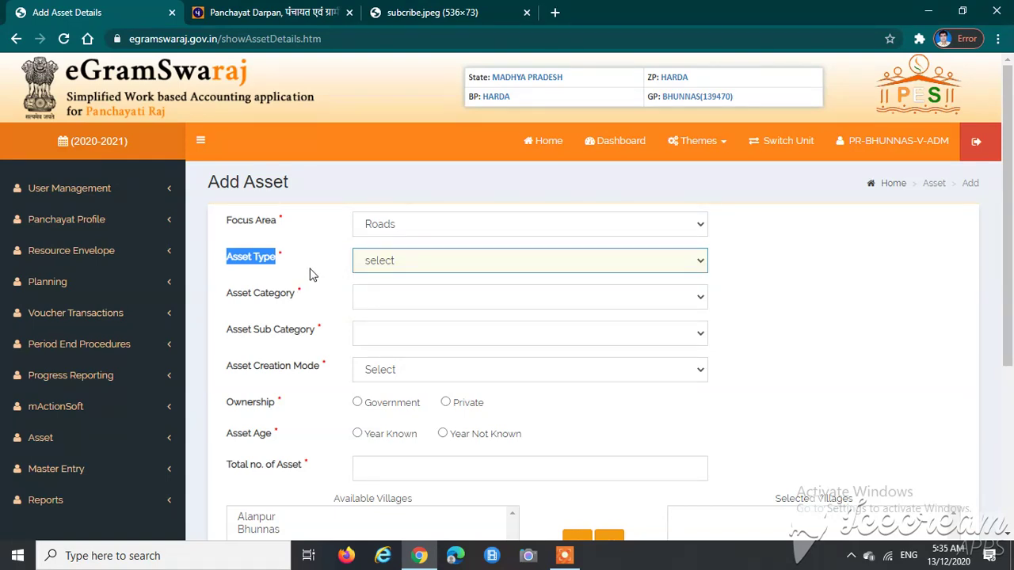
{"action": "left_click", "coordinate": [309, 274]}
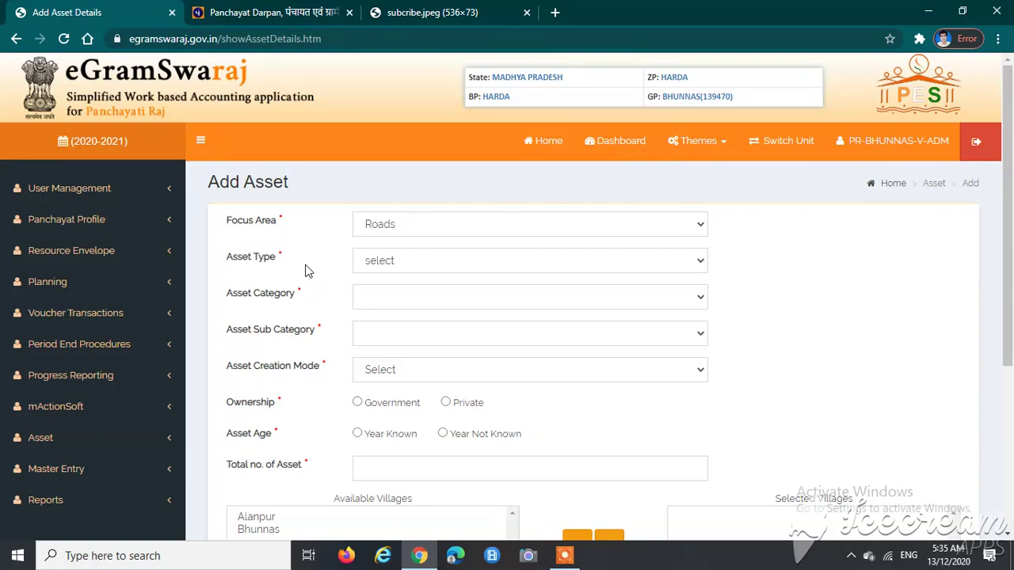
{"action": "left_click", "coordinate": [399, 263]}
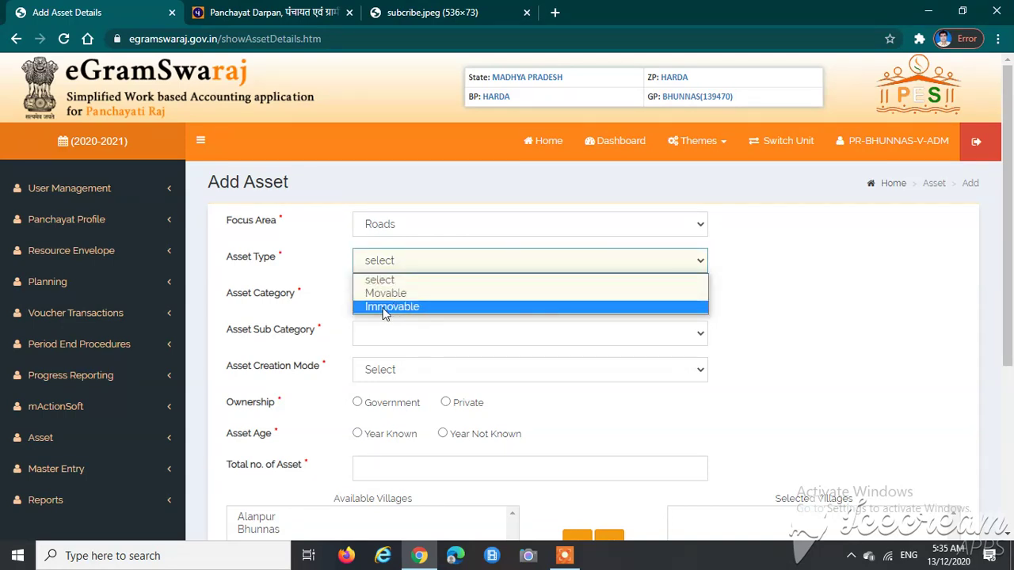
{"action": "left_click", "coordinate": [385, 313]}
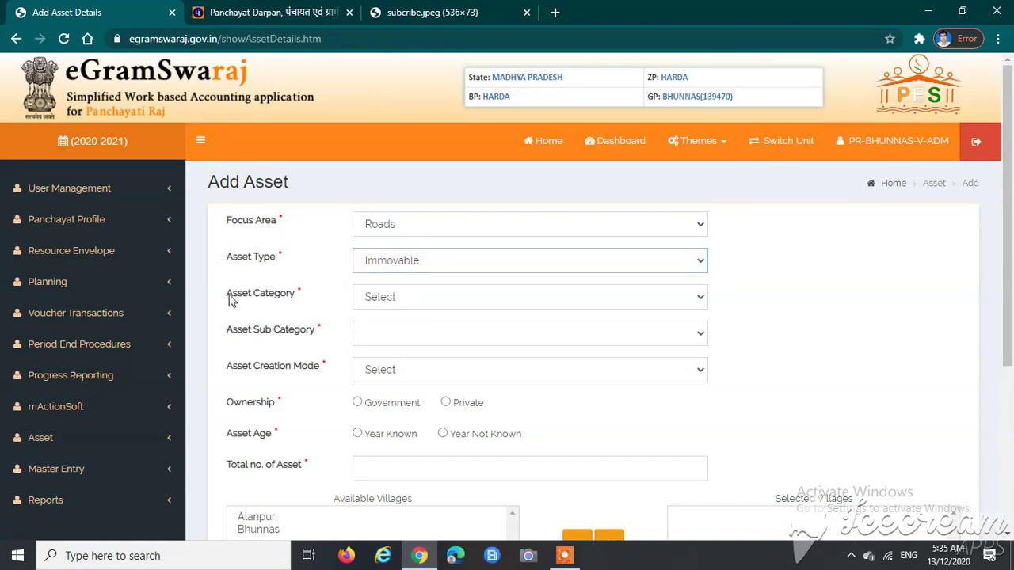
Step: Choose Roads, Bridges & Culverts as the Asset Category, then highlight the sub category label
{"action": "left_click_drag", "start_coordinate": [230, 298], "coordinate": [315, 300]}
{"action": "left_click", "coordinate": [432, 302]}
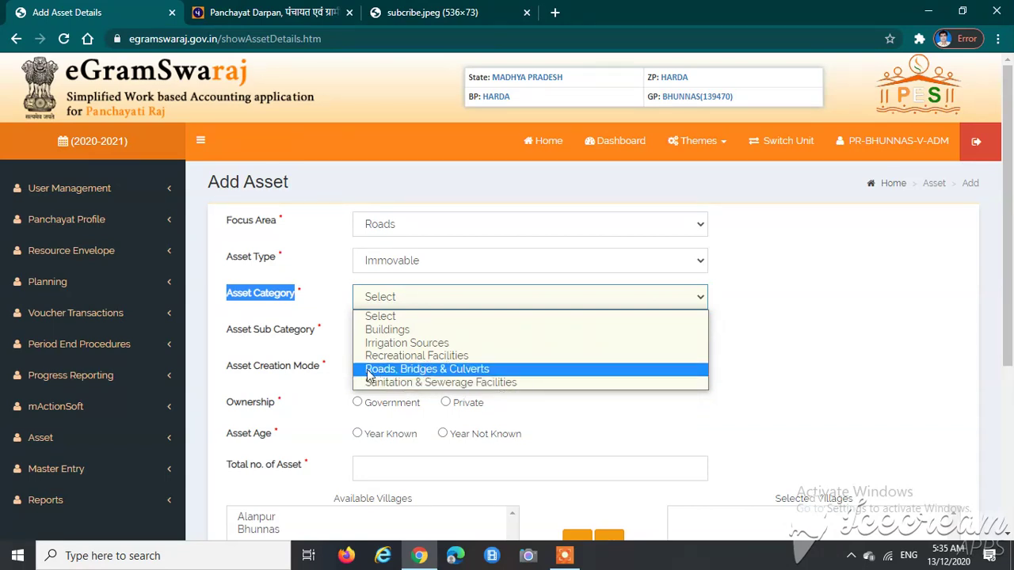
{"action": "left_click", "coordinate": [458, 370]}
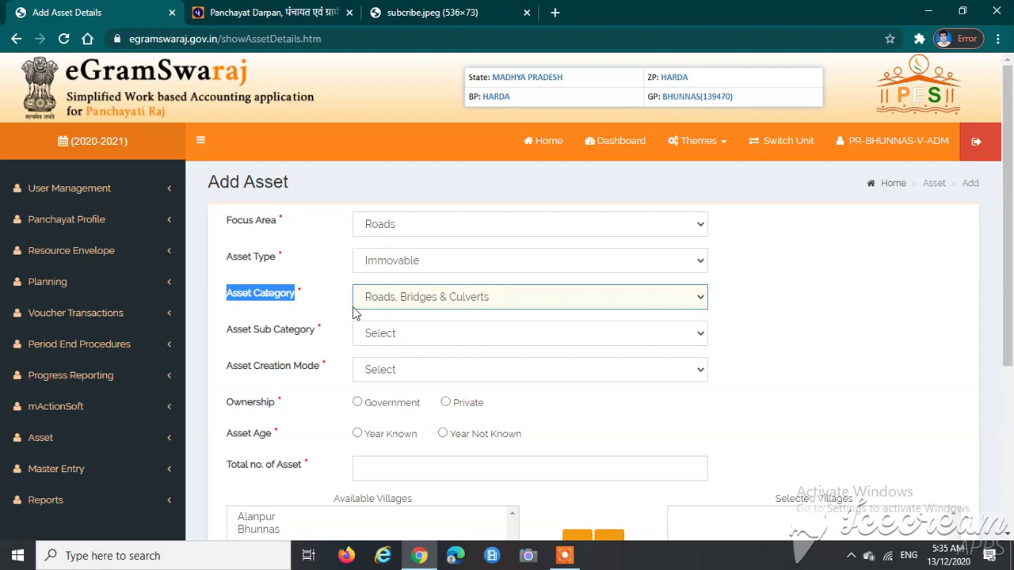
{"action": "left_click", "coordinate": [239, 337]}
{"action": "left_click_drag", "start_coordinate": [239, 337], "coordinate": [346, 336]}
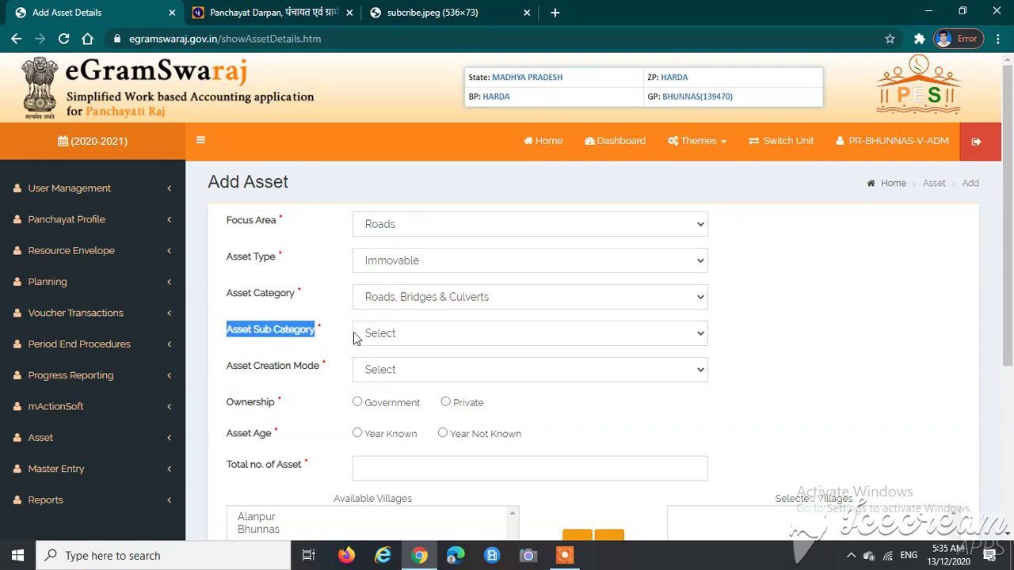
Step: Choose Road CC as the Asset Sub Category
{"action": "left_click", "coordinate": [388, 339]}
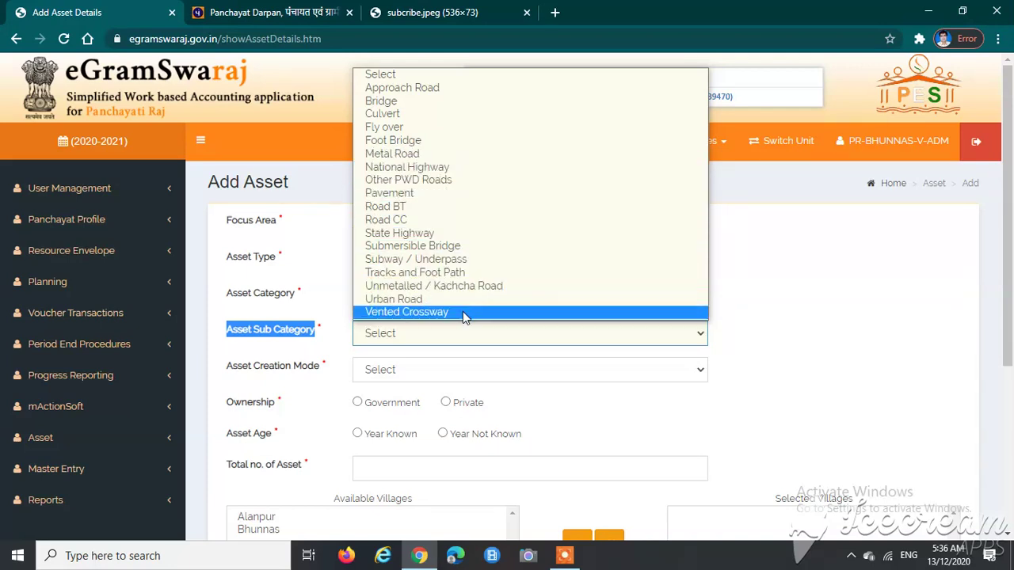
{"action": "left_click", "coordinate": [398, 222]}
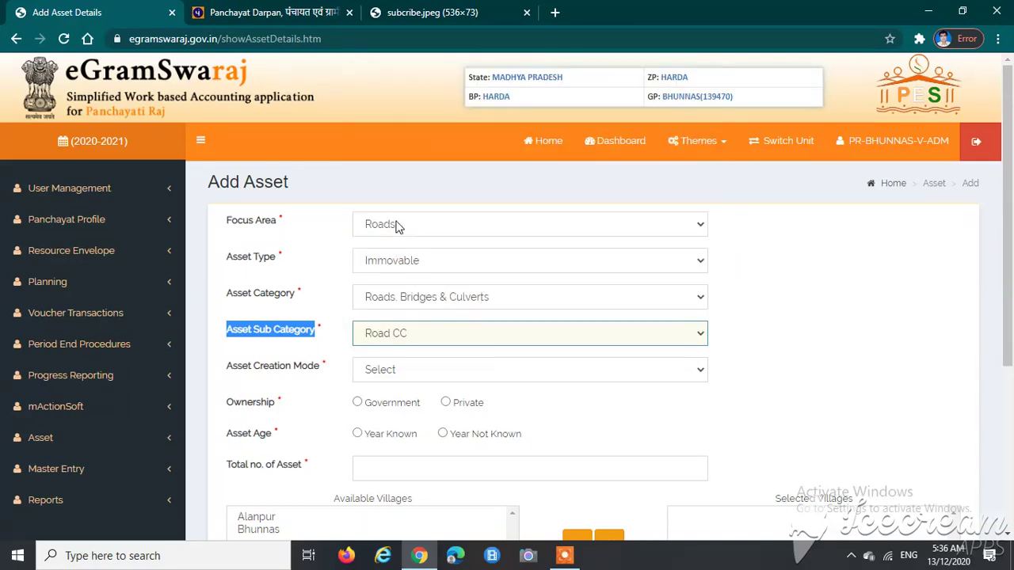
{"action": "left_click", "coordinate": [299, 382]}
Step: Set the Asset Creation Mode to CONSTRUCTION
{"action": "left_click_drag", "start_coordinate": [228, 369], "coordinate": [329, 380]}
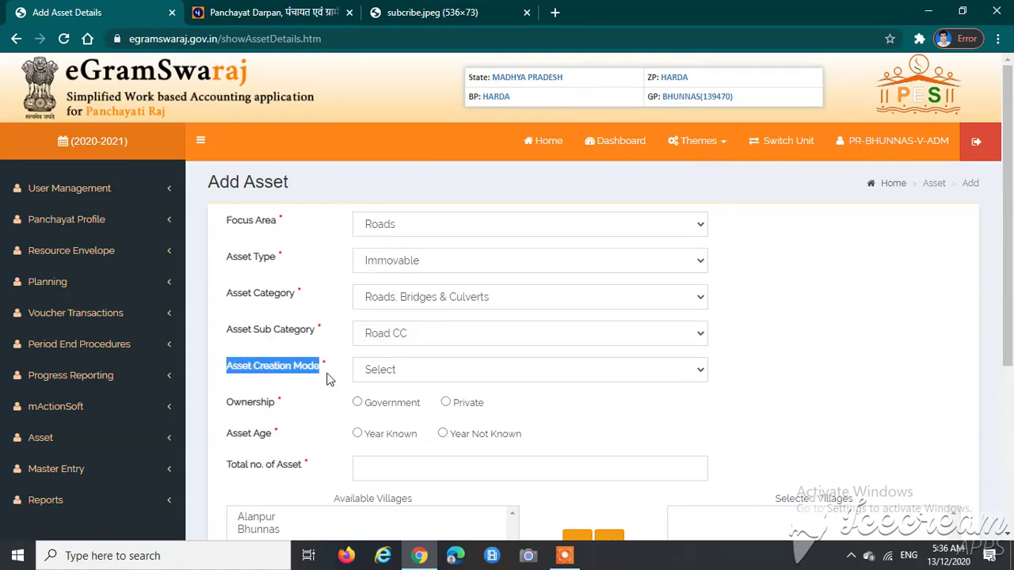
{"action": "left_click", "coordinate": [419, 378]}
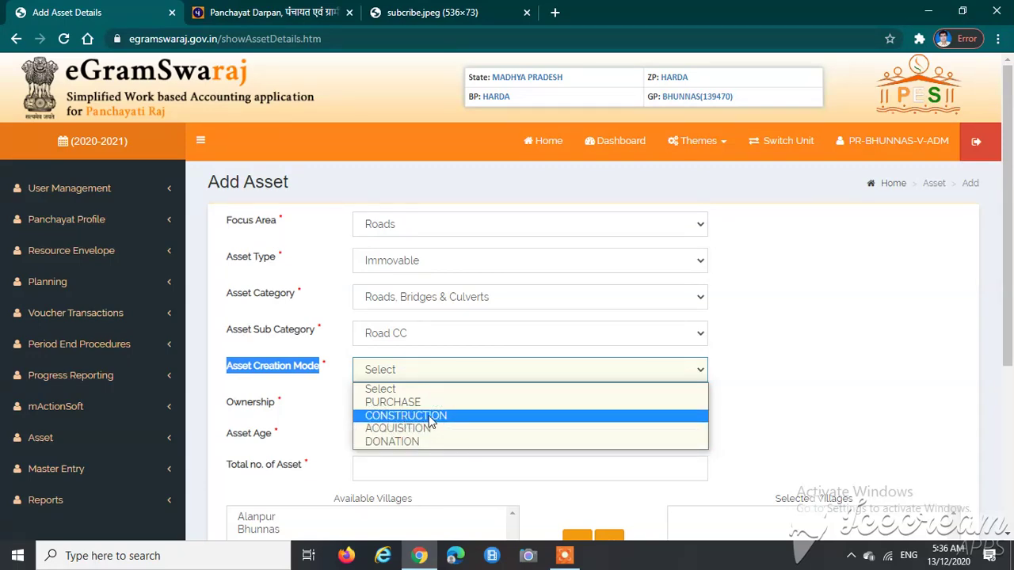
{"action": "left_click", "coordinate": [431, 421]}
{"action": "scroll", "coordinate": [420, 417], "scroll_direction": "down", "scroll_amount": 2}
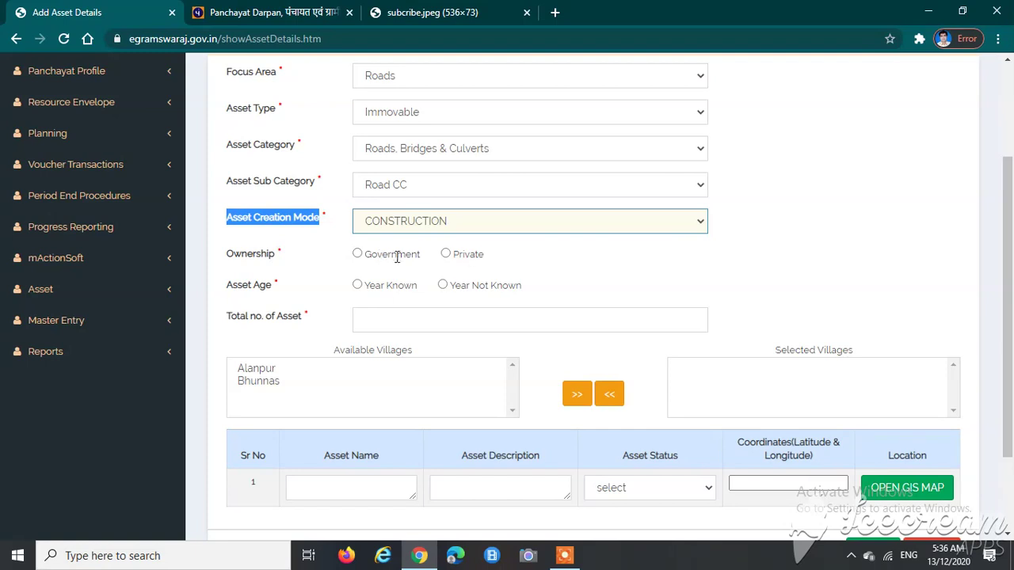
Step: Mark the asset Government owned with Year Known set to 2020
{"action": "left_click", "coordinate": [363, 254]}
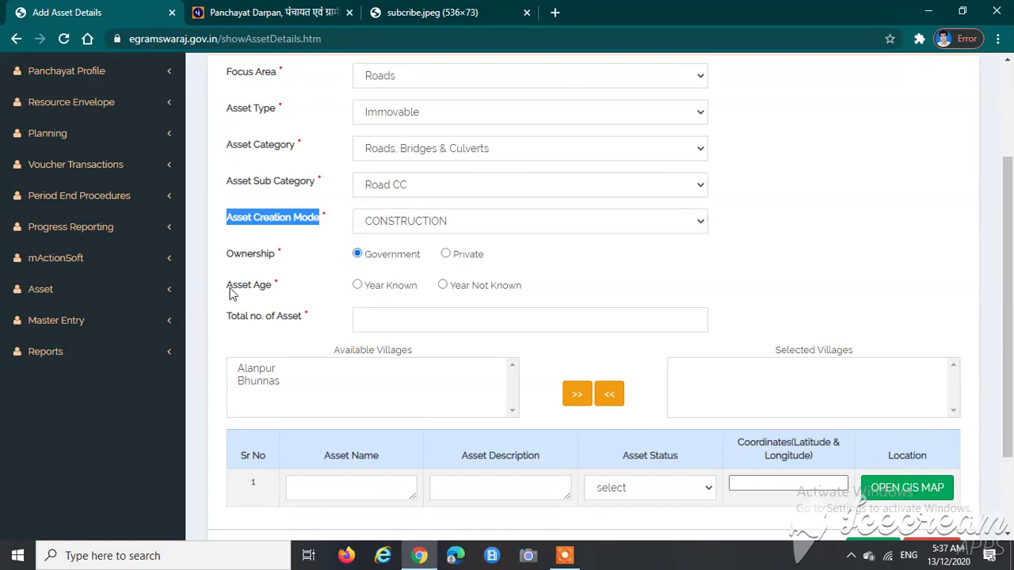
{"action": "left_click", "coordinate": [371, 287]}
{"action": "left_click_drag", "start_coordinate": [371, 287], "coordinate": [414, 287]}
{"action": "left_click", "coordinate": [418, 301]}
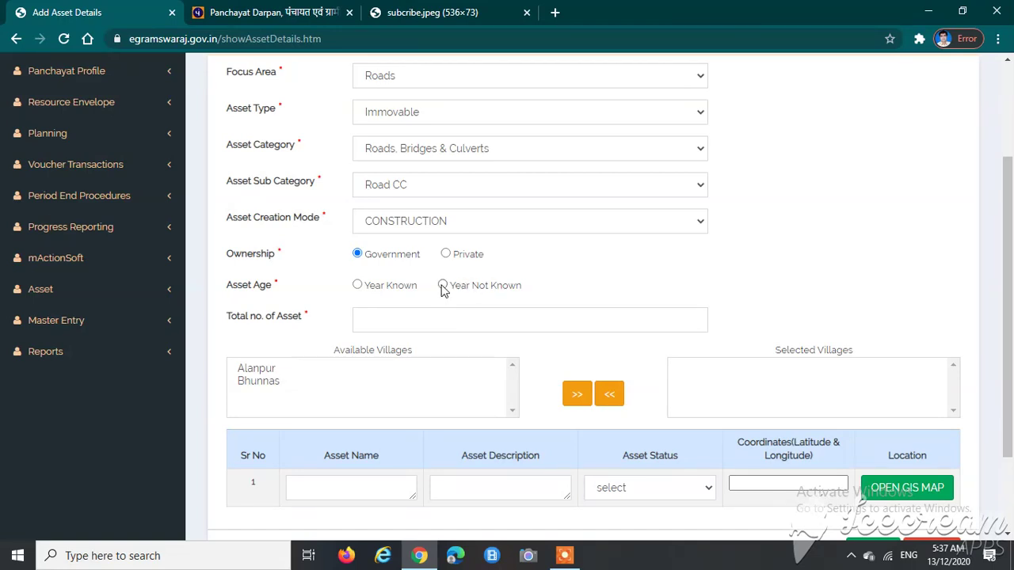
{"action": "left_click", "coordinate": [358, 286]}
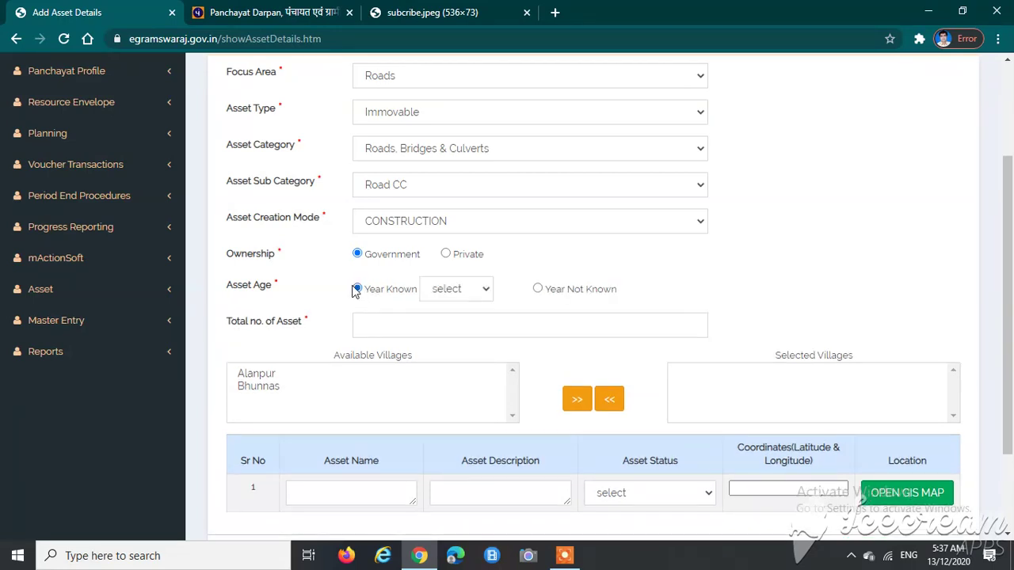
{"action": "left_click", "coordinate": [450, 294]}
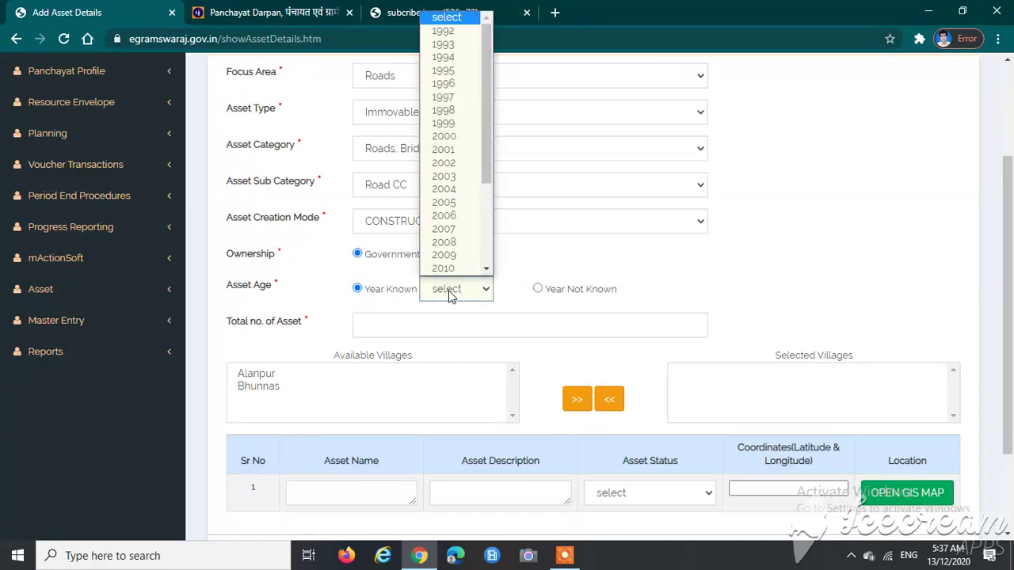
{"action": "scroll", "coordinate": [452, 237], "scroll_direction": "down", "scroll_amount": 5}
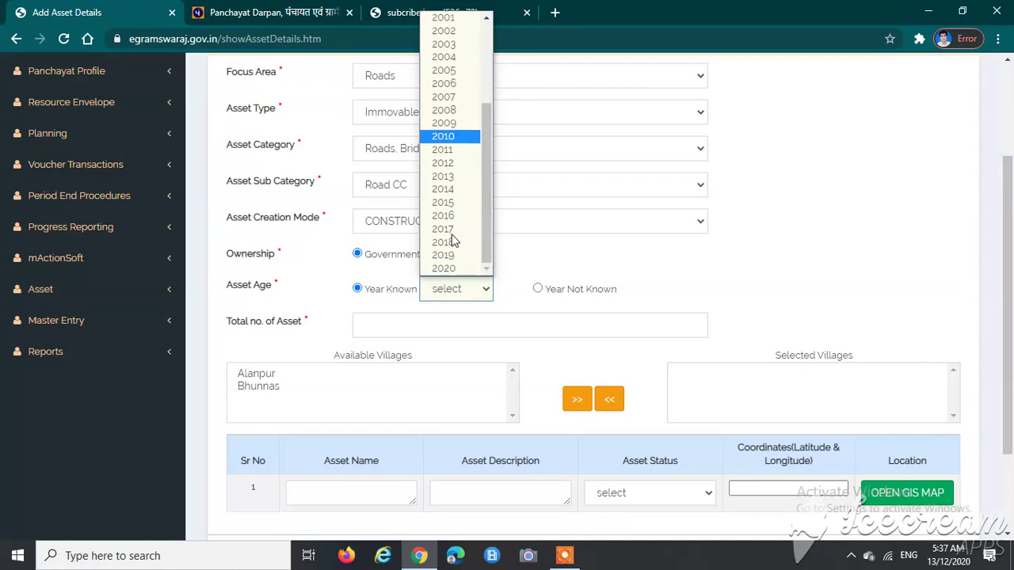
{"action": "left_click", "coordinate": [452, 270]}
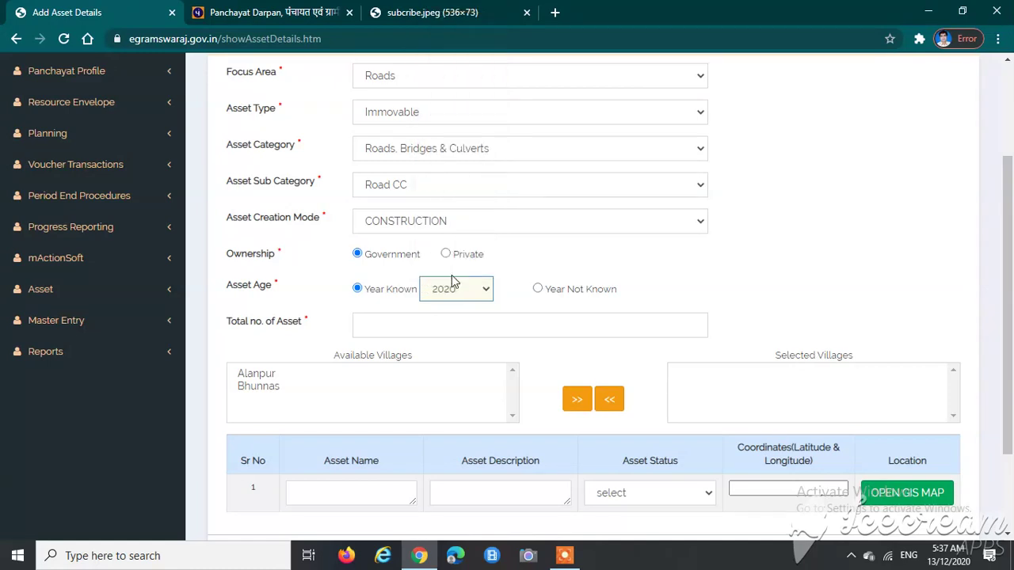
Step: Enter 1 as the total number of assets
{"action": "left_click", "coordinate": [377, 326]}
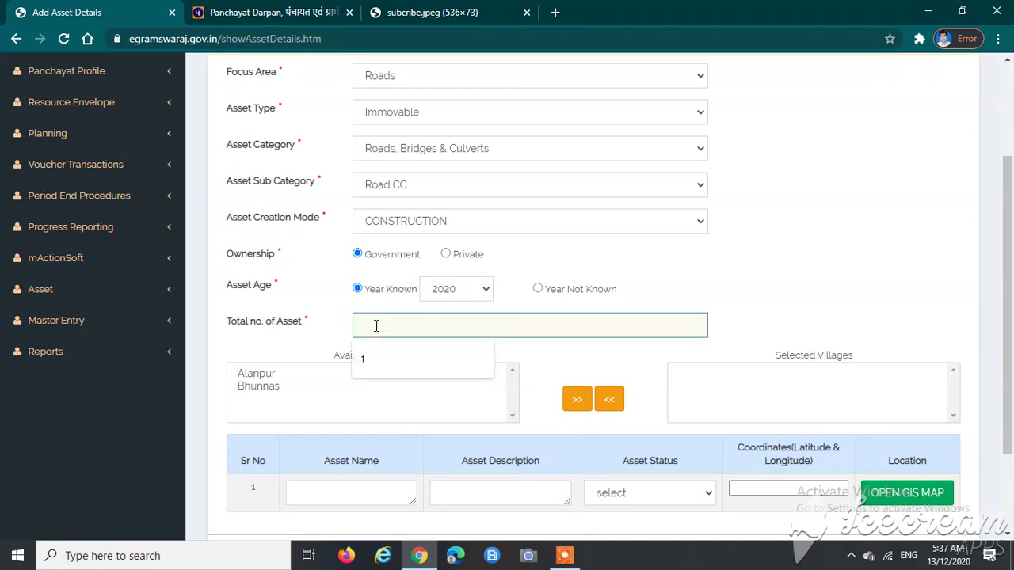
{"action": "left_click", "coordinate": [381, 356]}
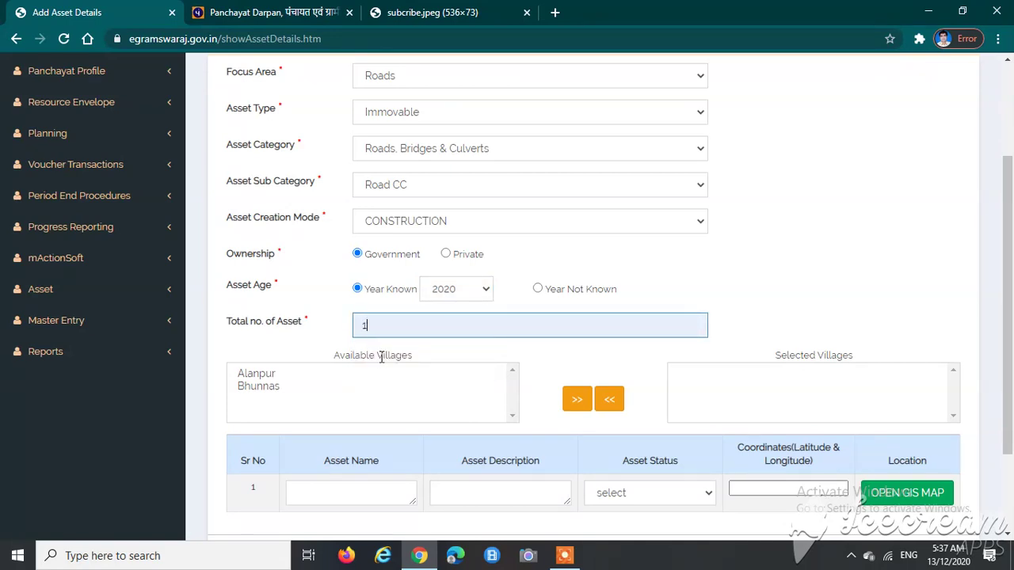
{"action": "left_click", "coordinate": [527, 356]}
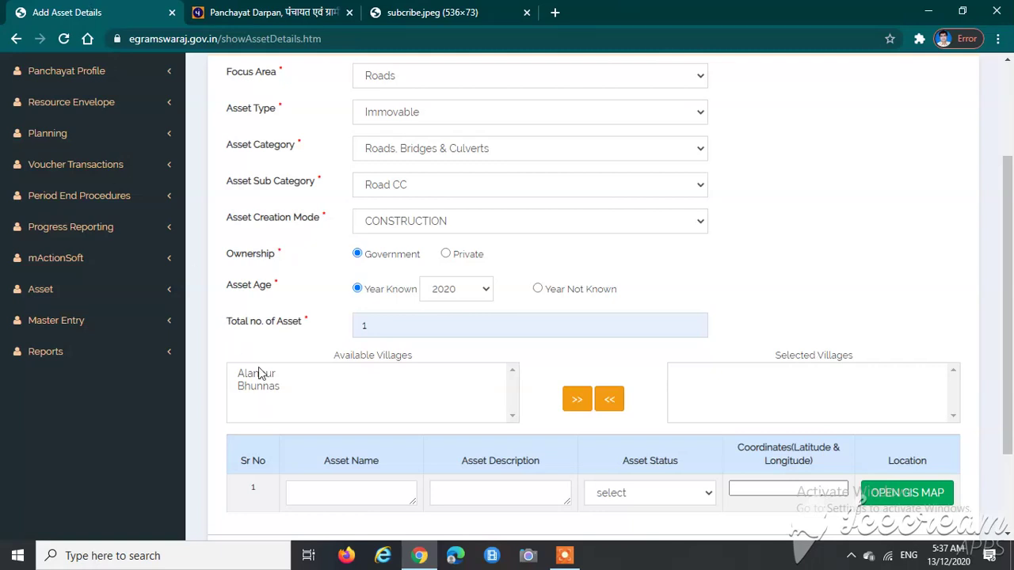
Step: Move Bhunnas from Available Villages to Selected Villages, keeping Alanpur unassigned
{"action": "double_click", "coordinate": [333, 359]}
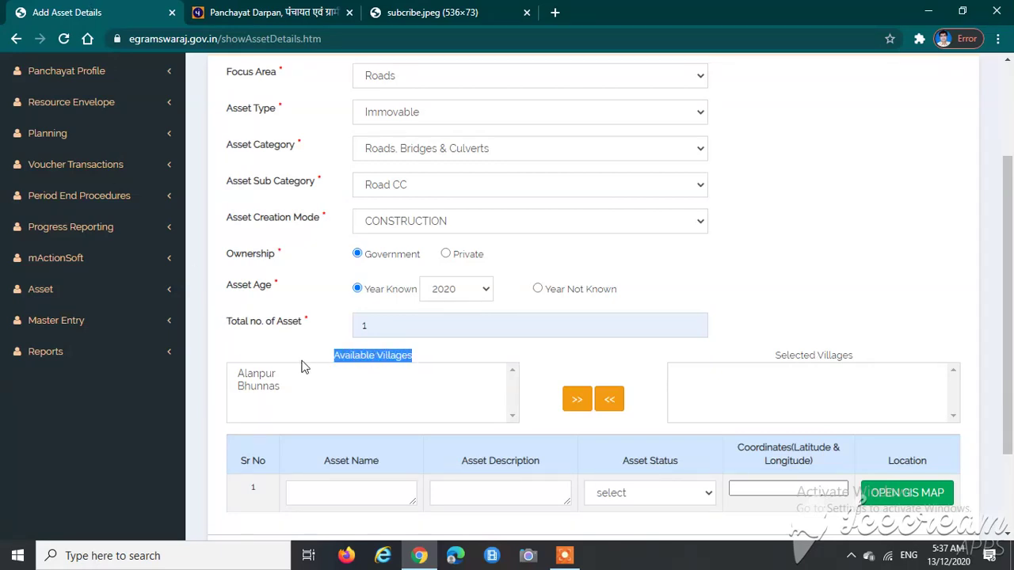
{"action": "left_click", "coordinate": [258, 377]}
{"action": "left_click", "coordinate": [260, 388]}
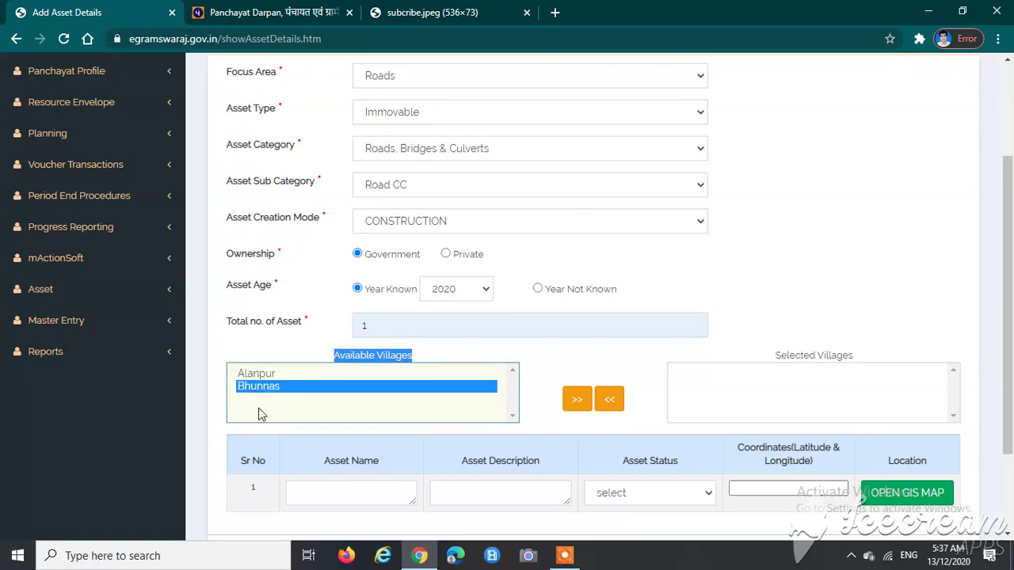
{"action": "left_click", "coordinate": [258, 376]}
{"action": "left_click", "coordinate": [255, 388]}
{"action": "left_click", "coordinate": [578, 411]}
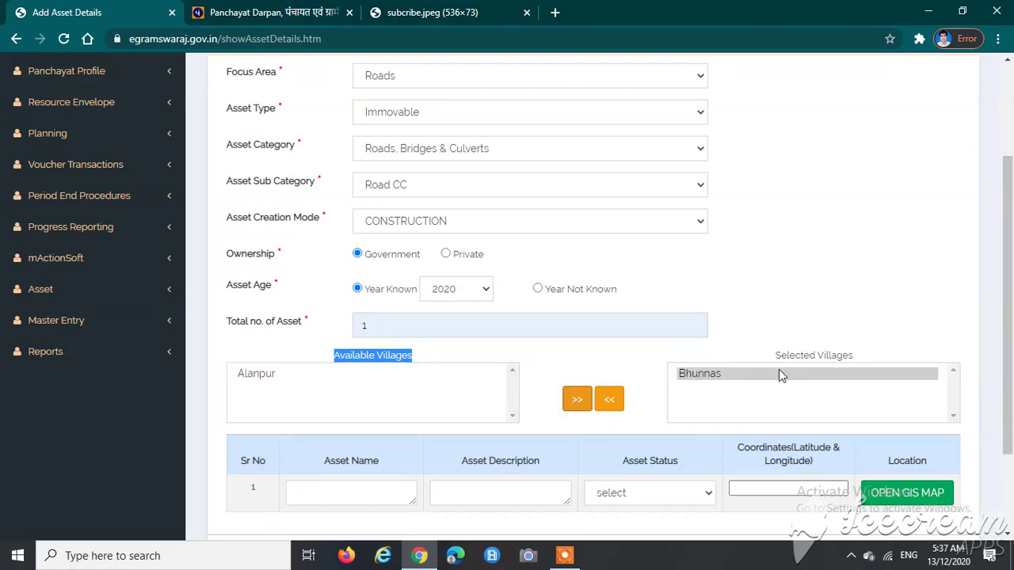
{"action": "left_click_drag", "start_coordinate": [778, 358], "coordinate": [855, 357]}
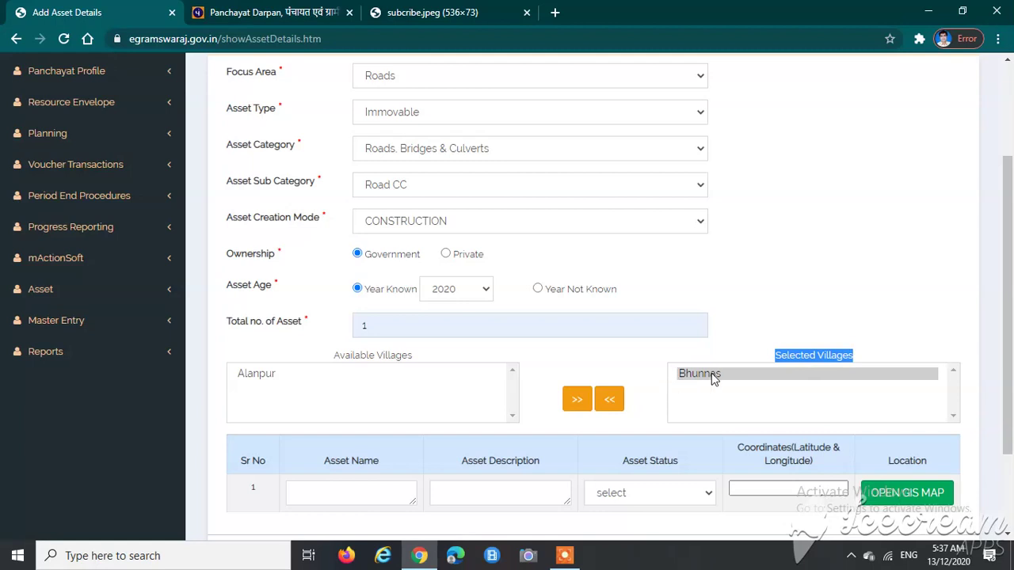
{"action": "scroll", "coordinate": [525, 369], "scroll_direction": "down", "scroll_amount": 1}
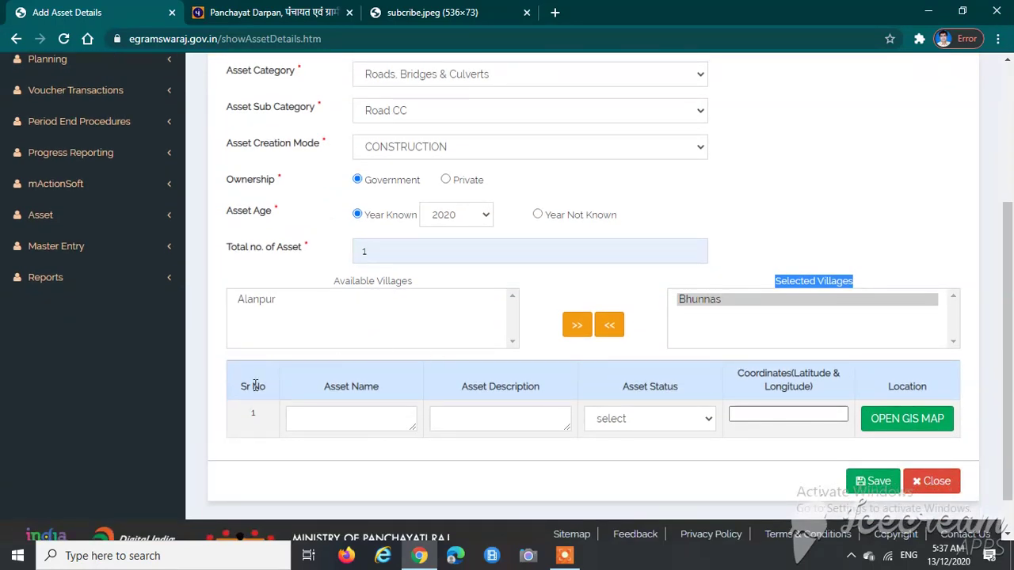
Step: Paste the METER CC ROAD NIRMAN KARYA text into the asset name and description
{"action": "left_click_drag", "start_coordinate": [326, 398], "coordinate": [373, 389]}
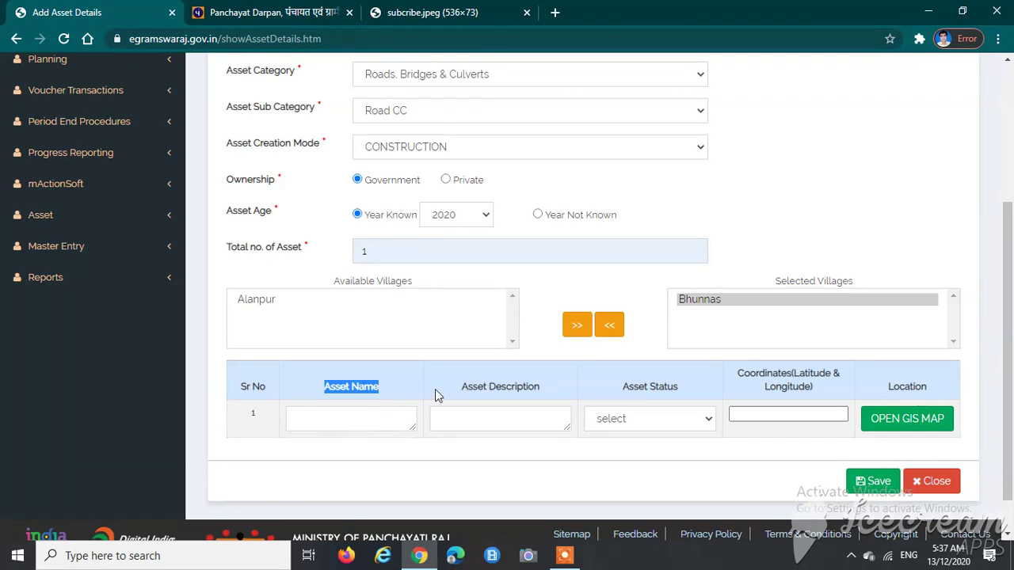
{"action": "left_click_drag", "start_coordinate": [461, 386], "coordinate": [535, 387]}
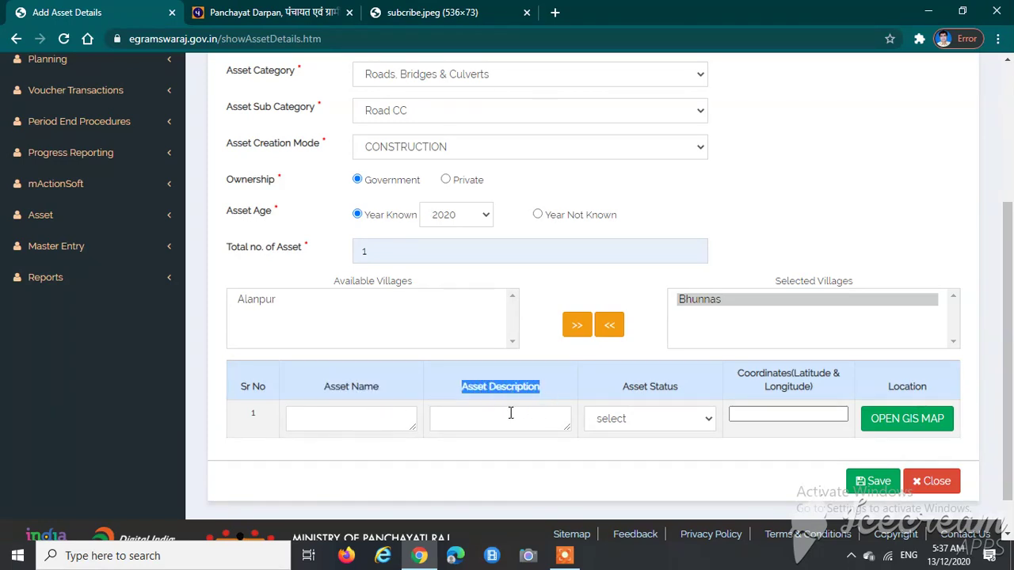
{"action": "left_click", "coordinate": [519, 418]}
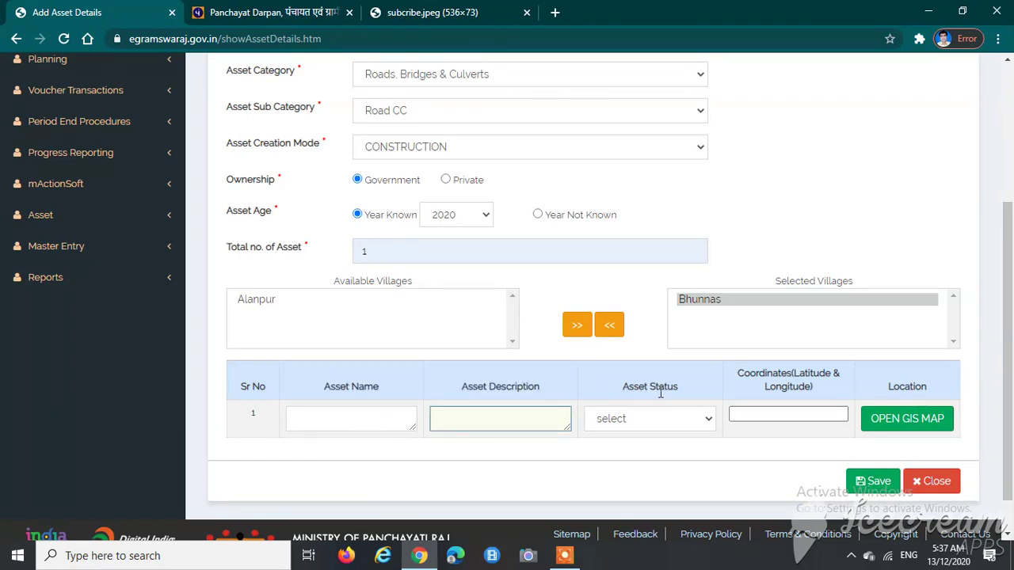
{"action": "left_click", "coordinate": [356, 414]}
{"action": "key", "text": "ctrl+v"}
{"action": "left_click", "coordinate": [553, 407]}
{"action": "key", "text": "ctrl+v"}
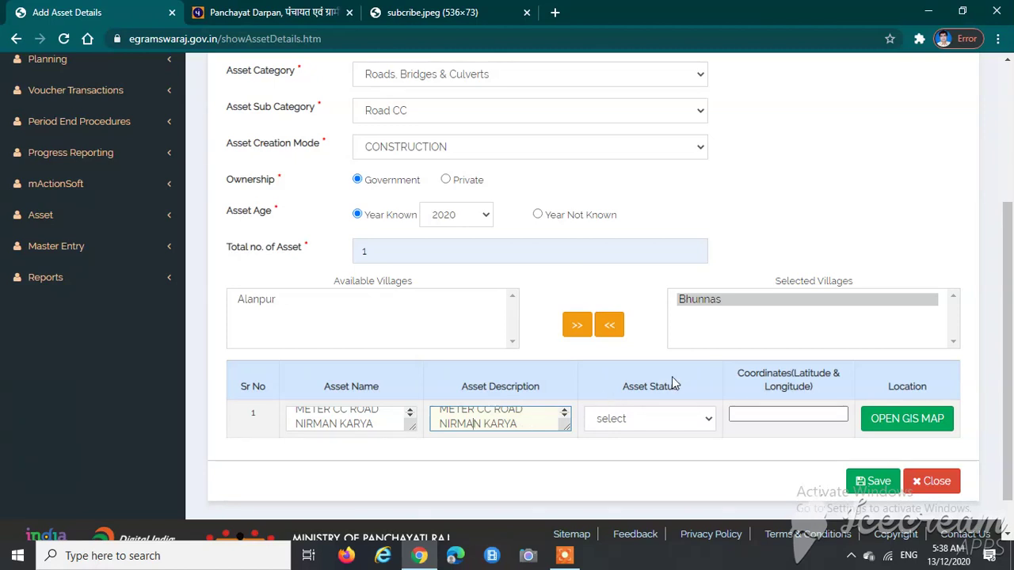
Step: Choose In use as the Asset Status
{"action": "left_click_drag", "start_coordinate": [626, 389], "coordinate": [685, 387]}
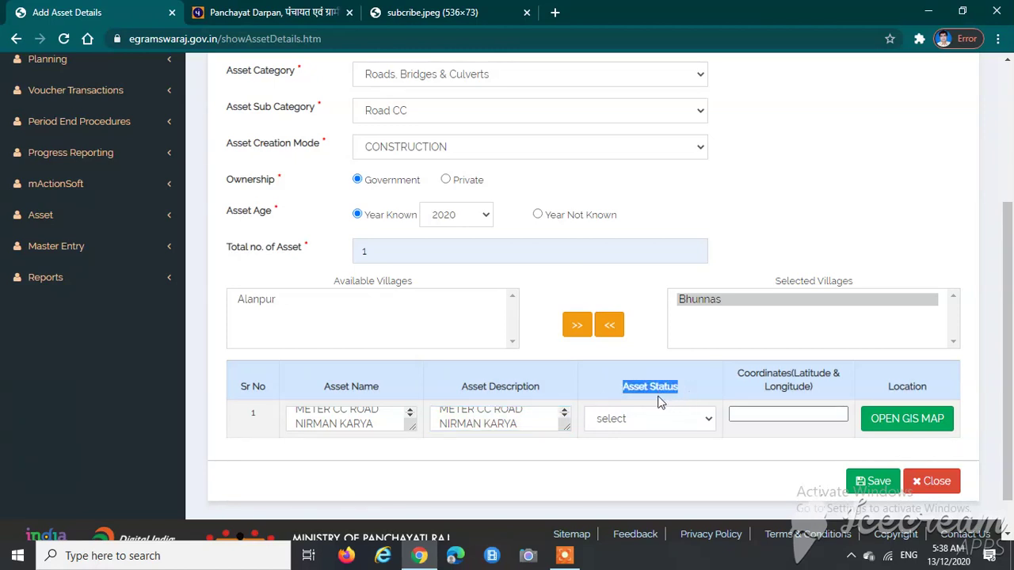
{"action": "left_click", "coordinate": [628, 418]}
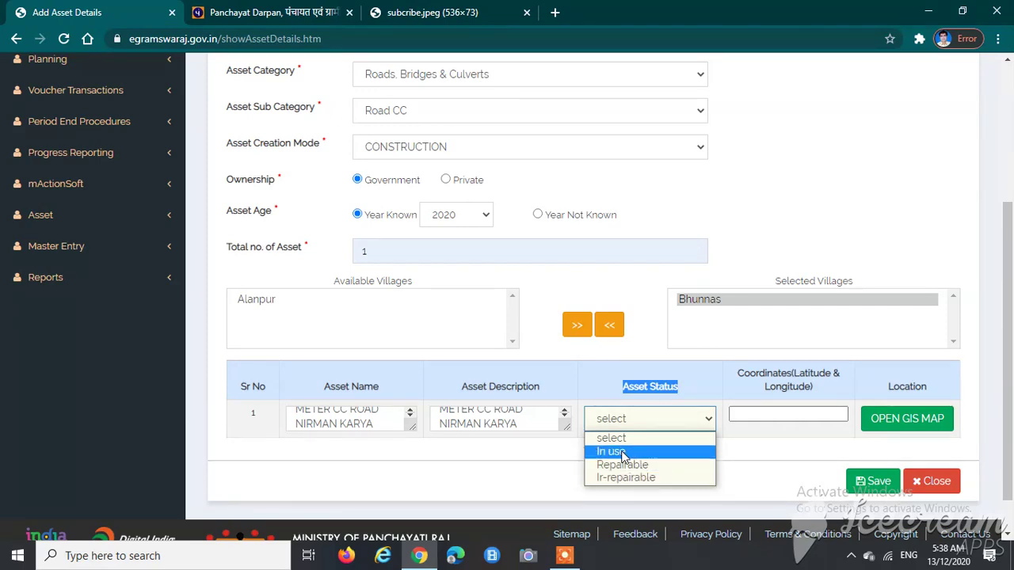
{"action": "left_click", "coordinate": [623, 453]}
{"action": "left_click", "coordinate": [538, 468]}
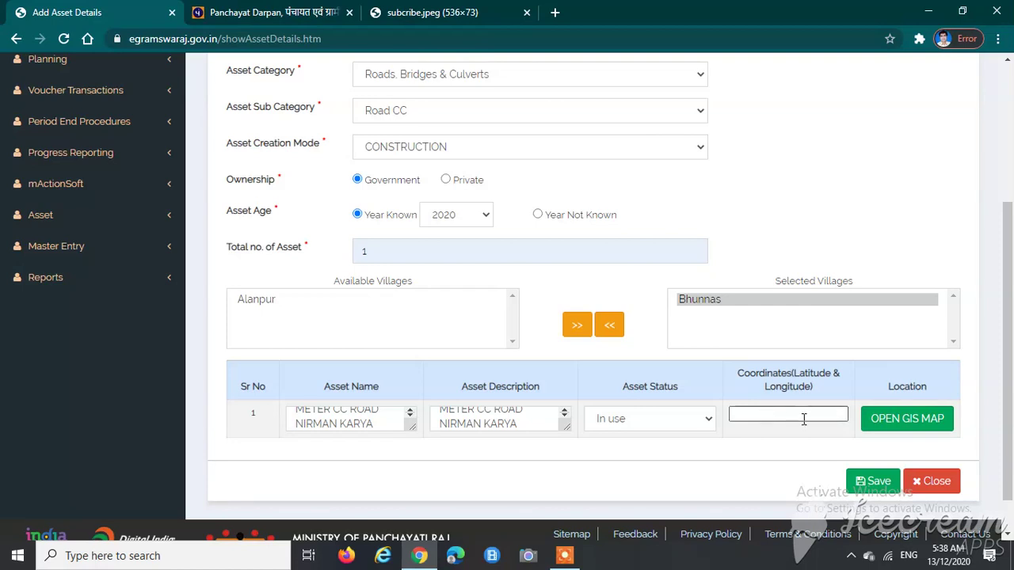
Step: Save the CC road asset and dismiss the Data Saved Successfully alert
{"action": "left_click", "coordinate": [872, 481]}
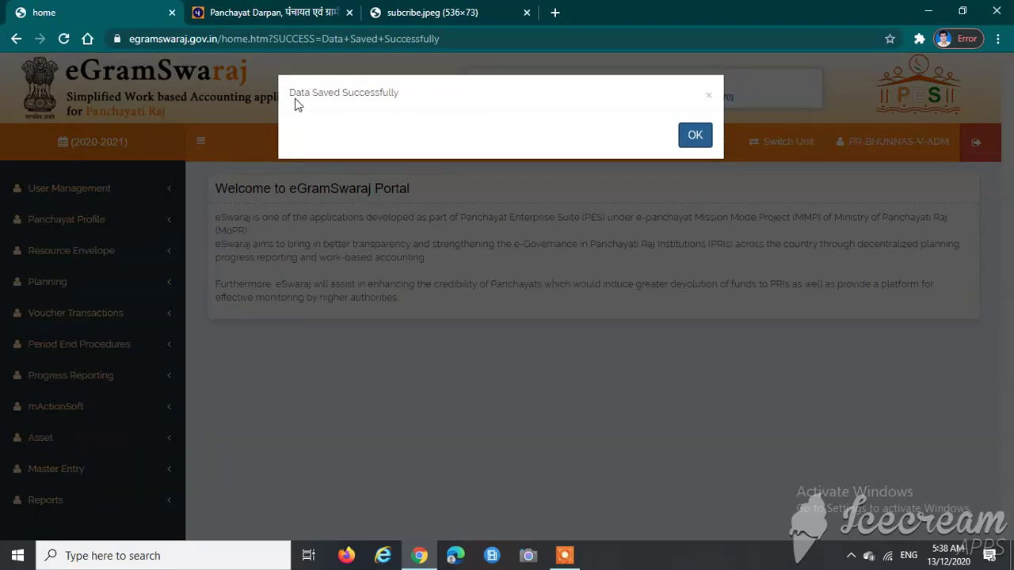
{"action": "left_click_drag", "start_coordinate": [293, 96], "coordinate": [410, 100]}
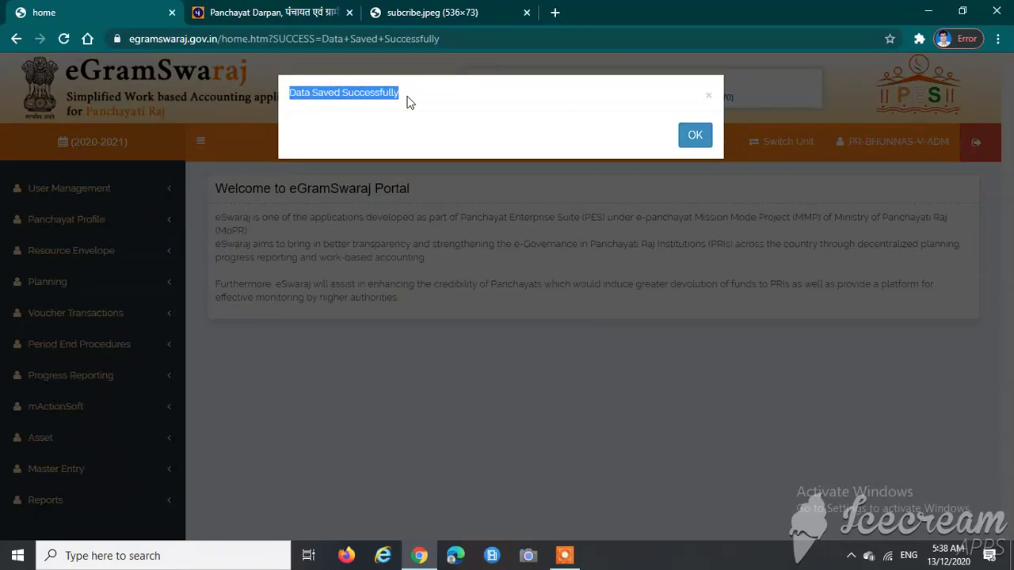
{"action": "left_click", "coordinate": [366, 118]}
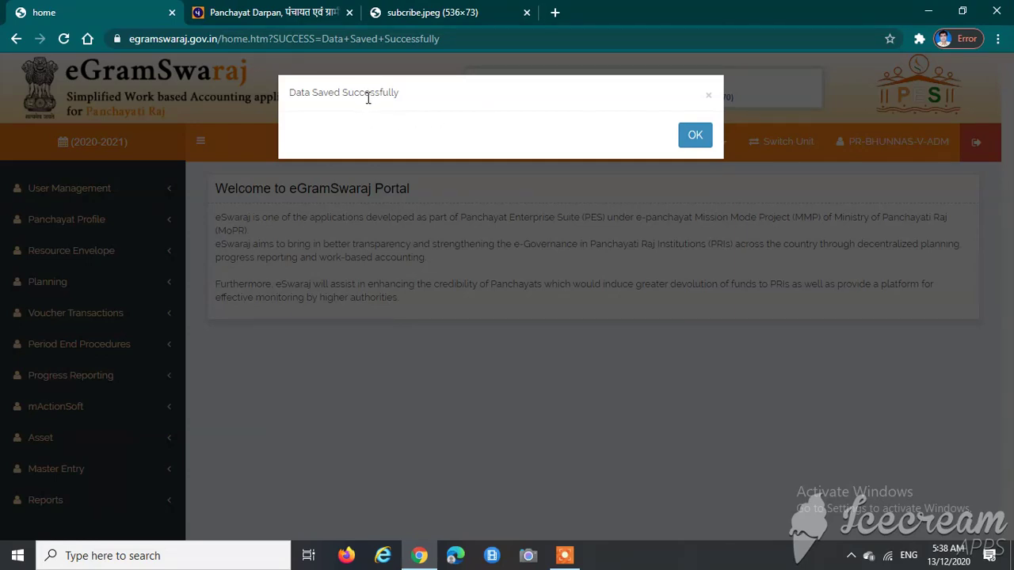
{"action": "left_click", "coordinate": [696, 136]}
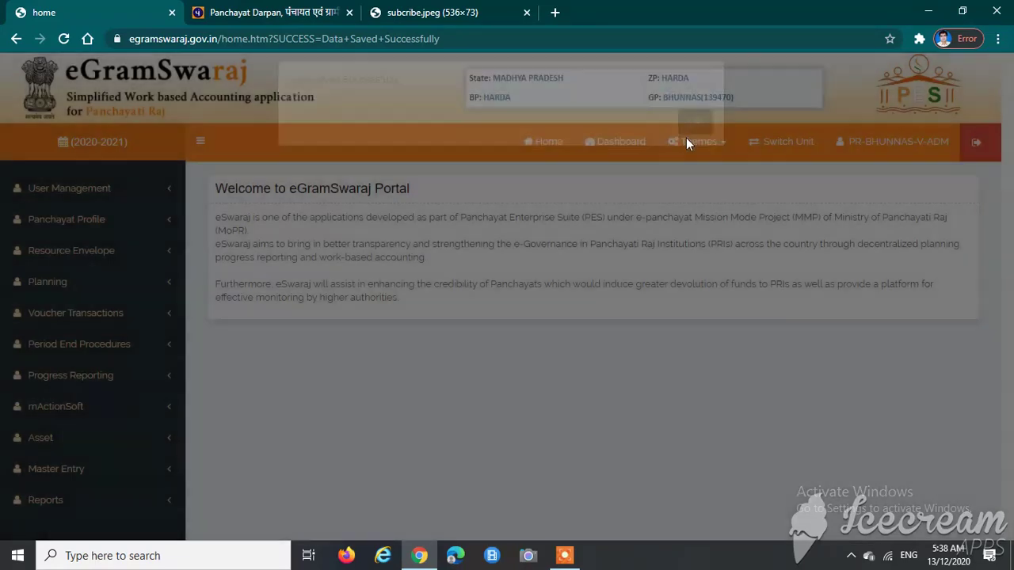
{"action": "scroll", "coordinate": [276, 309], "scroll_direction": "down", "scroll_amount": 2}
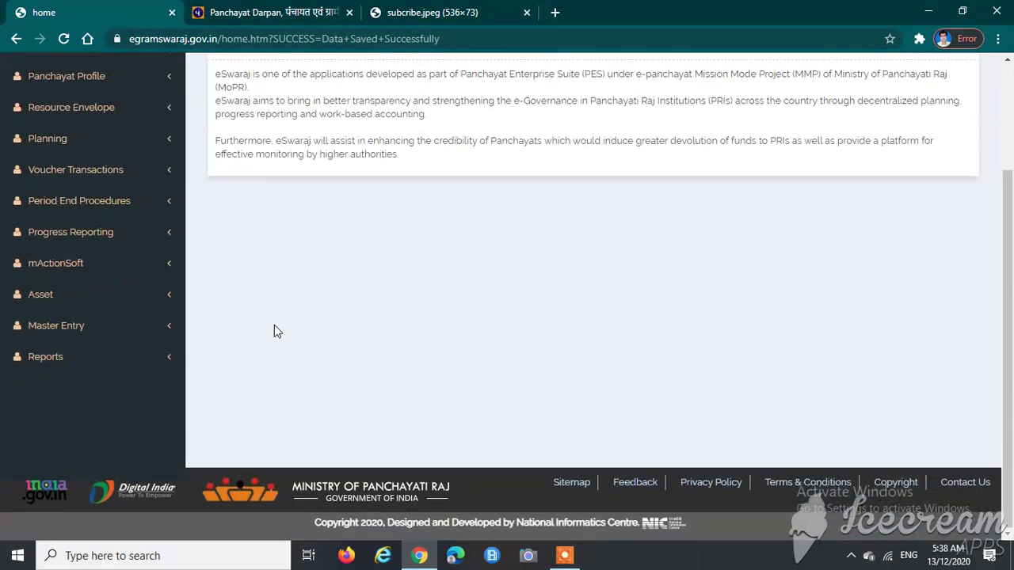
Step: Go to Asset > Manage in the sidebar and select Immovable as the Asset Type
{"action": "left_click", "coordinate": [49, 304]}
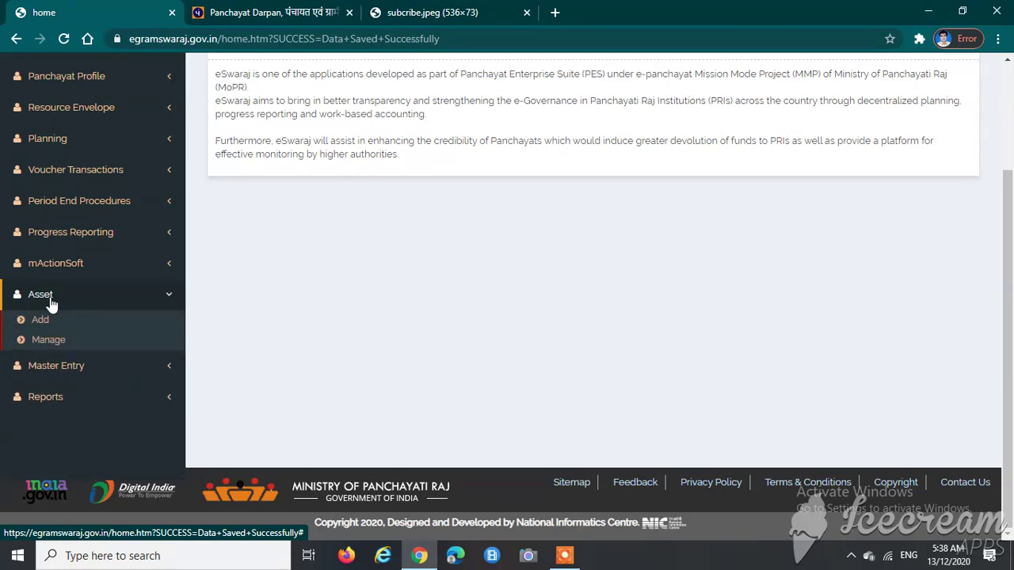
{"action": "left_click", "coordinate": [52, 347]}
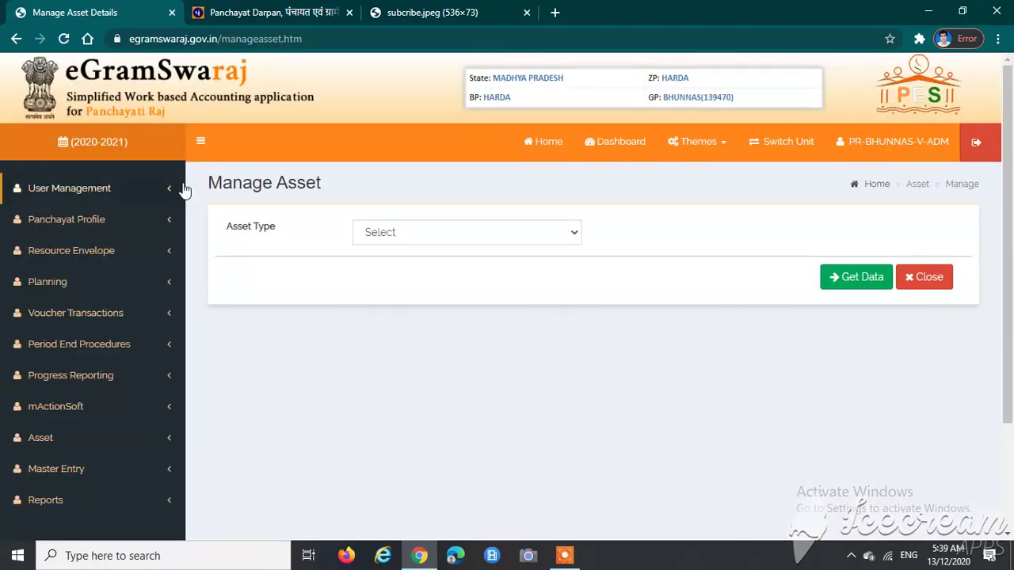
{"action": "left_click_drag", "start_coordinate": [225, 236], "coordinate": [299, 233]}
{"action": "left_click", "coordinate": [301, 235]}
{"action": "left_click", "coordinate": [387, 233]}
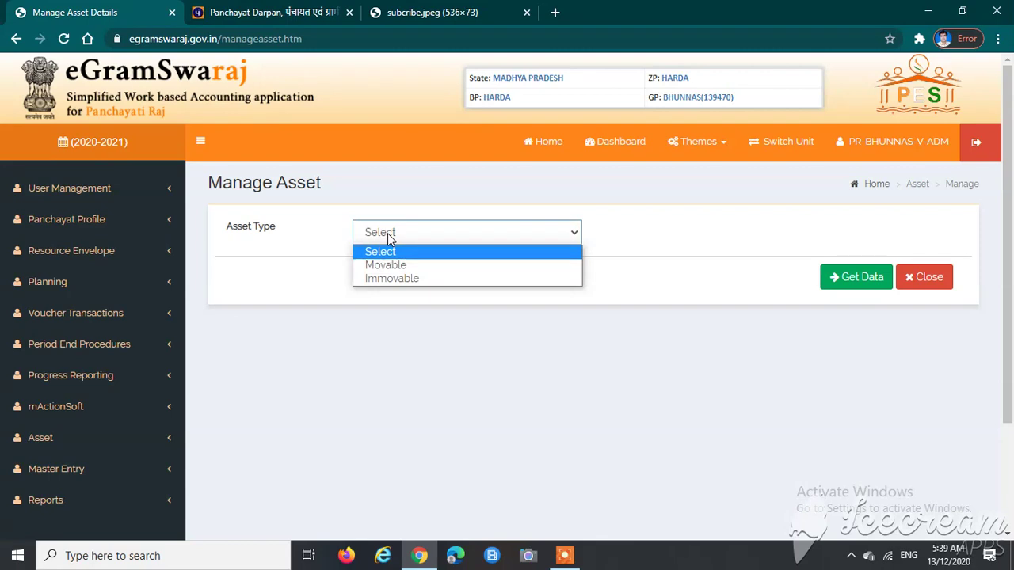
{"action": "left_click", "coordinate": [386, 281]}
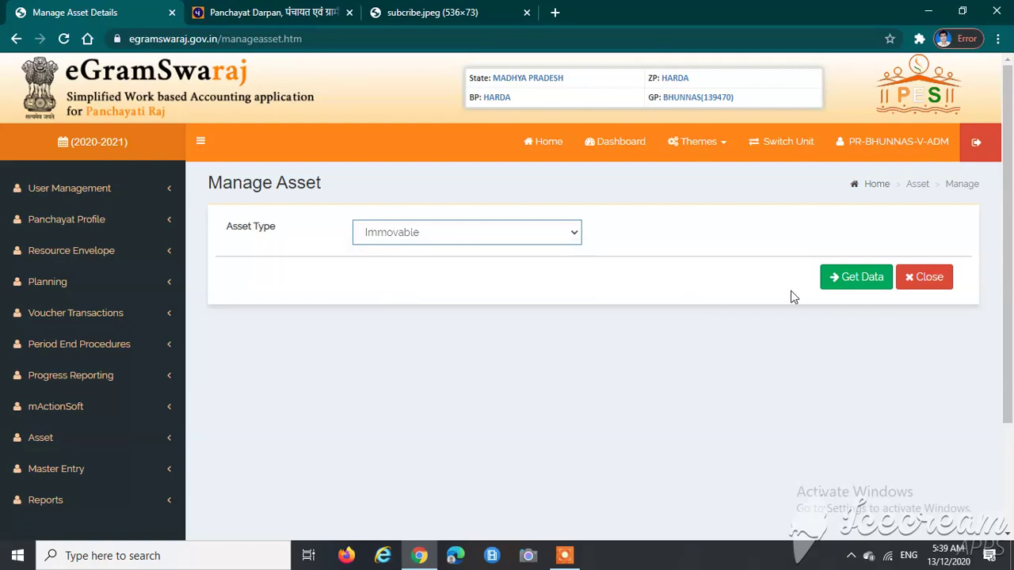
Step: Fetch the immovable asset list with Get Data and sort it by Asset Id, then reverse the sort
{"action": "left_click", "coordinate": [851, 283]}
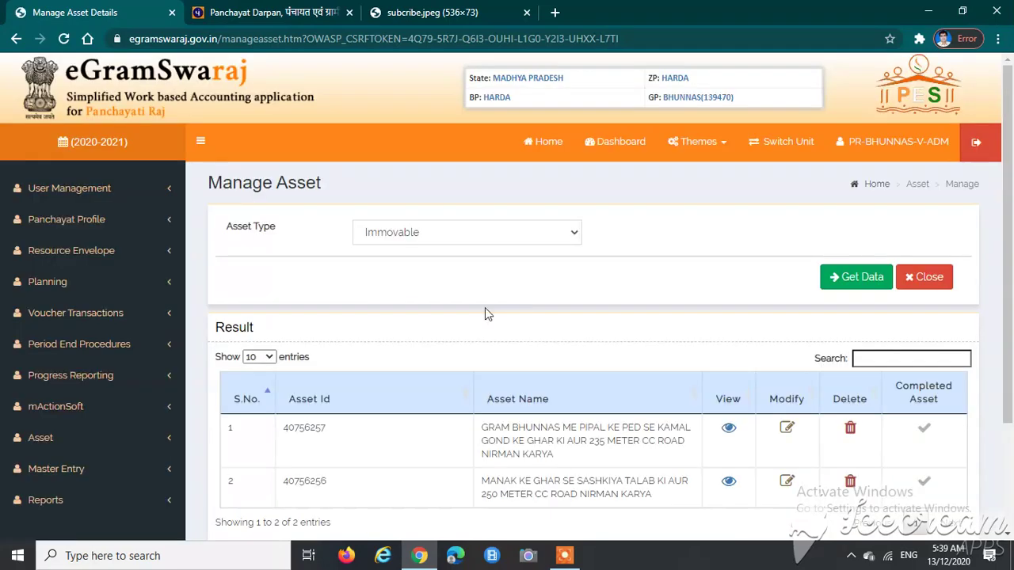
{"action": "scroll", "coordinate": [443, 309], "scroll_direction": "down", "scroll_amount": 1}
{"action": "scroll", "coordinate": [387, 319], "scroll_direction": "down", "scroll_amount": 1}
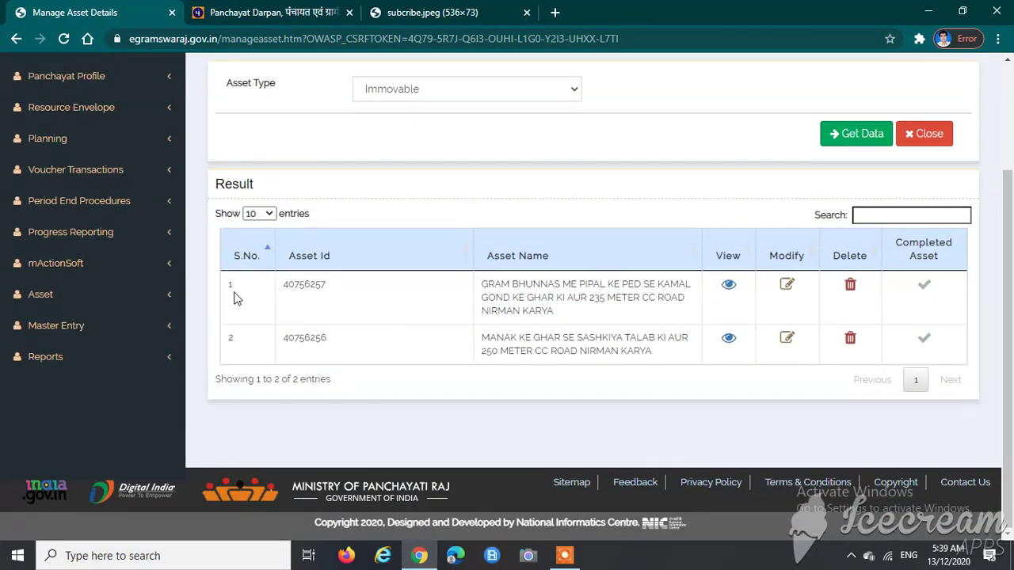
{"action": "left_click", "coordinate": [341, 267]}
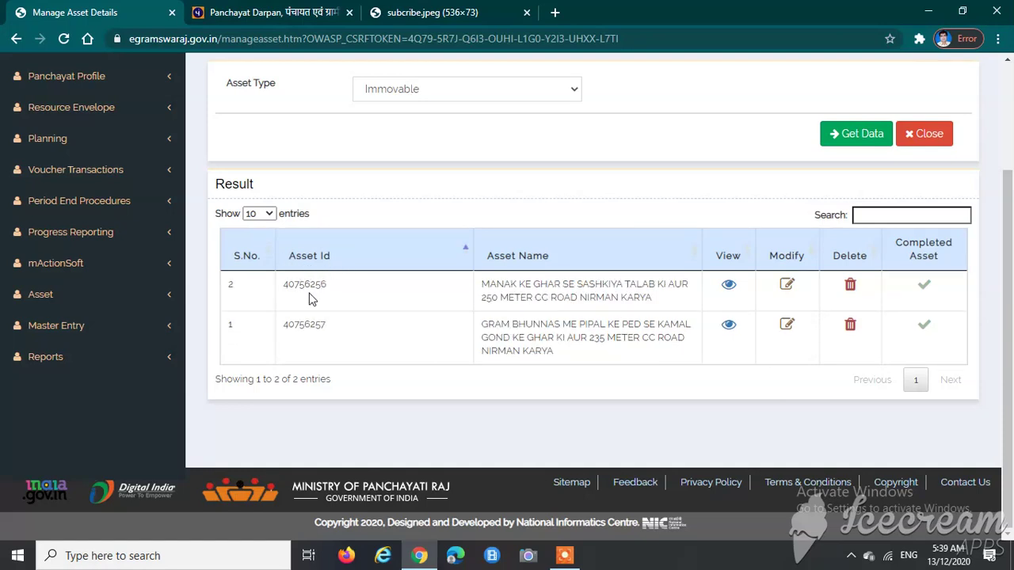
{"action": "left_click", "coordinate": [310, 265]}
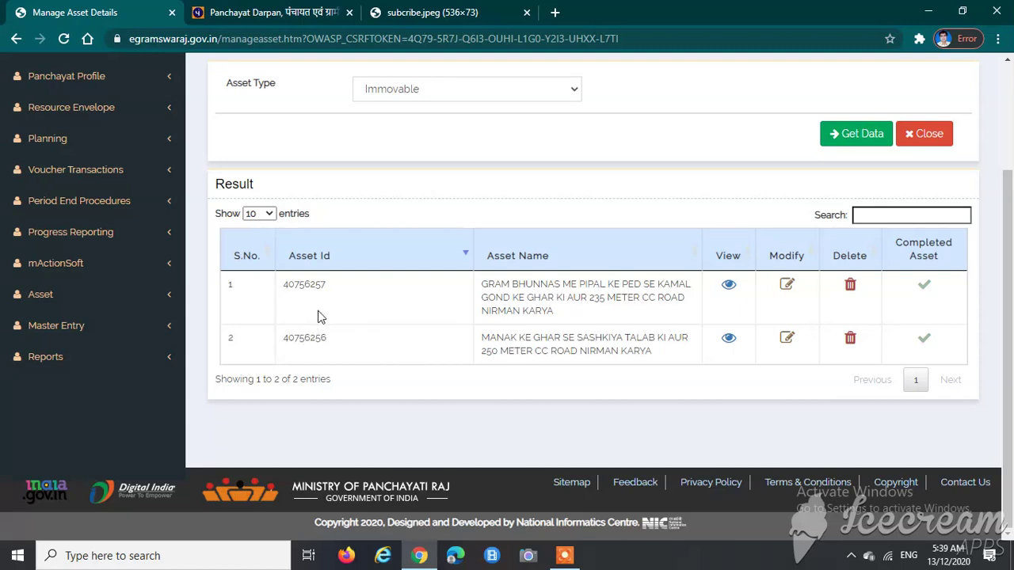
Step: Highlight asset ID 40756257 and the first asset's full name in the results
{"action": "double_click", "coordinate": [301, 286]}
{"action": "left_click_drag", "start_coordinate": [486, 284], "coordinate": [524, 285]}
{"action": "triple_click", "coordinate": [556, 287]}
{"action": "left_click", "coordinate": [583, 319]}
{"action": "left_click", "coordinate": [729, 285]}
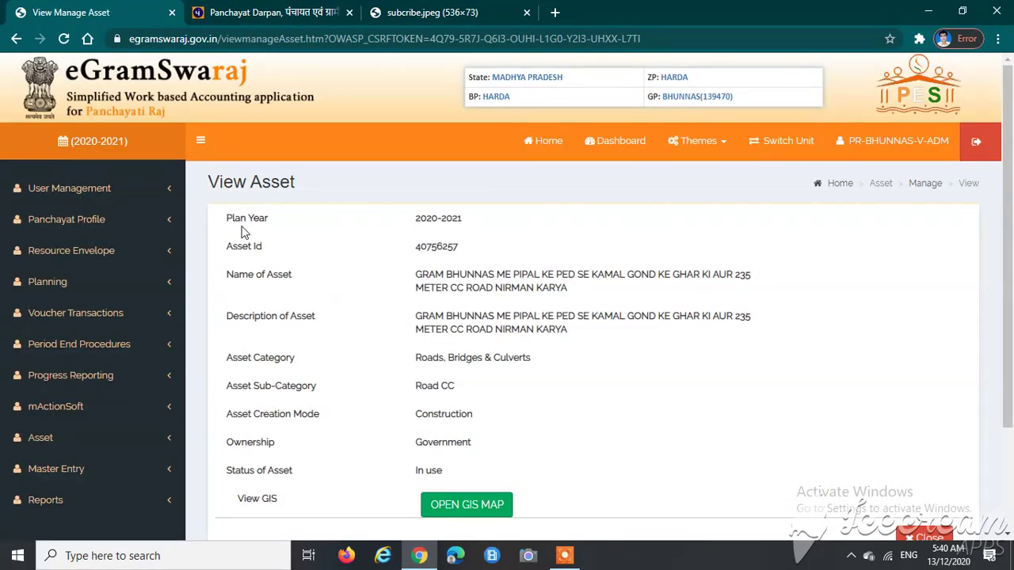
{"action": "left_click_drag", "start_coordinate": [219, 229], "coordinate": [491, 227]}
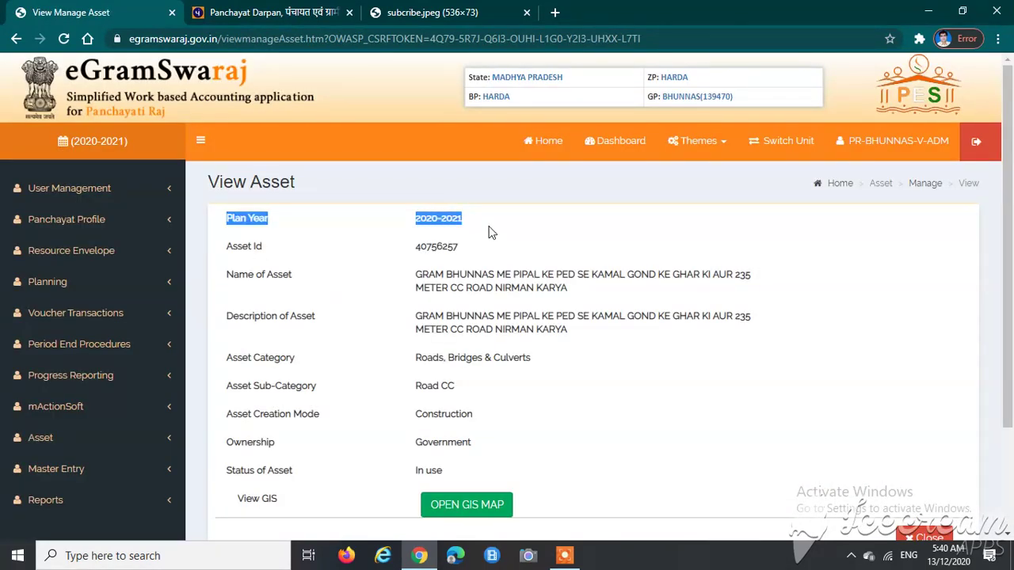
{"action": "left_click", "coordinate": [491, 227]}
{"action": "double_click", "coordinate": [430, 251]}
{"action": "scroll", "coordinate": [440, 297], "scroll_direction": "down", "scroll_amount": 2}
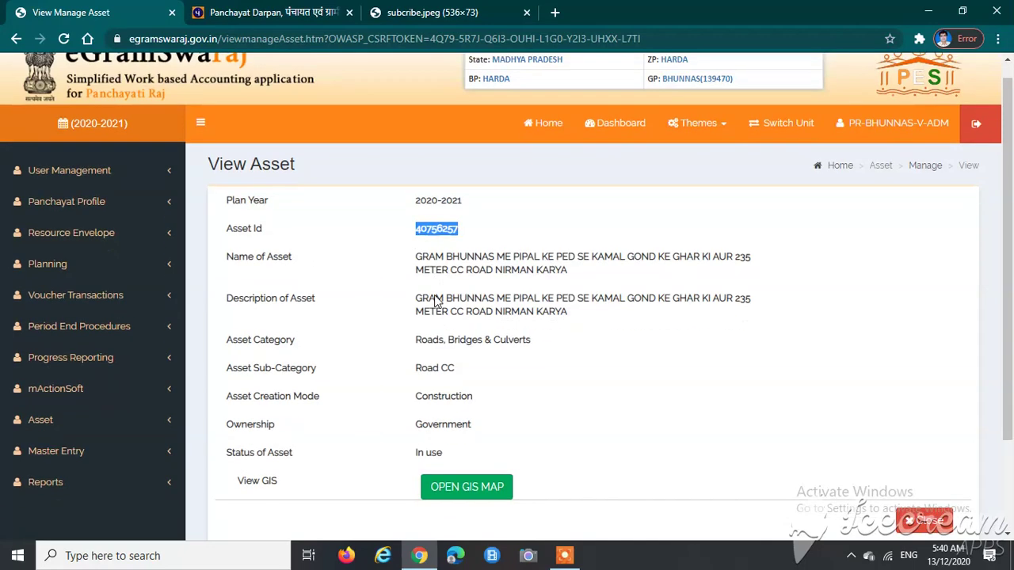
{"action": "triple_click", "coordinate": [455, 205]}
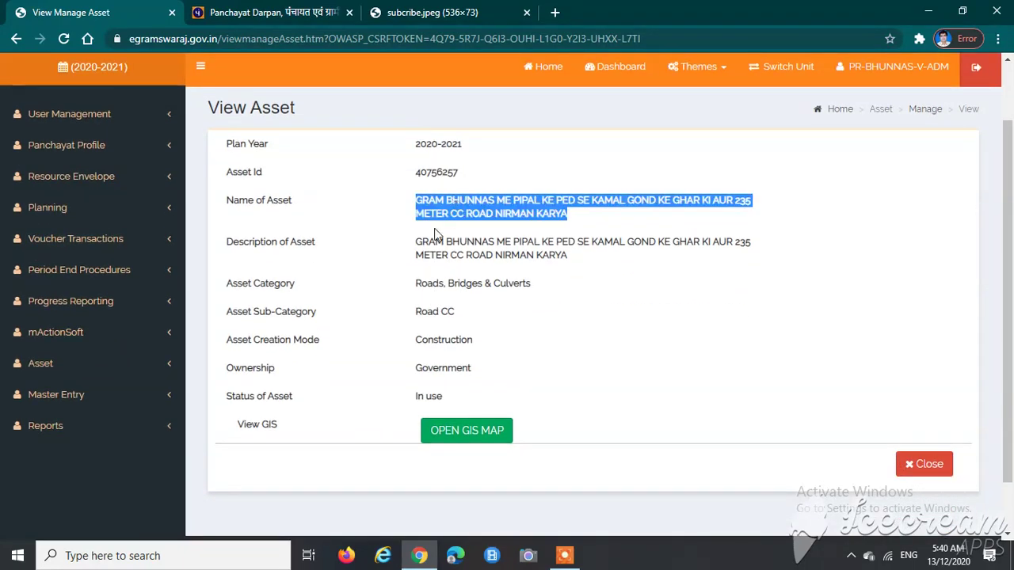
{"action": "left_click_drag", "start_coordinate": [416, 242], "coordinate": [584, 267]}
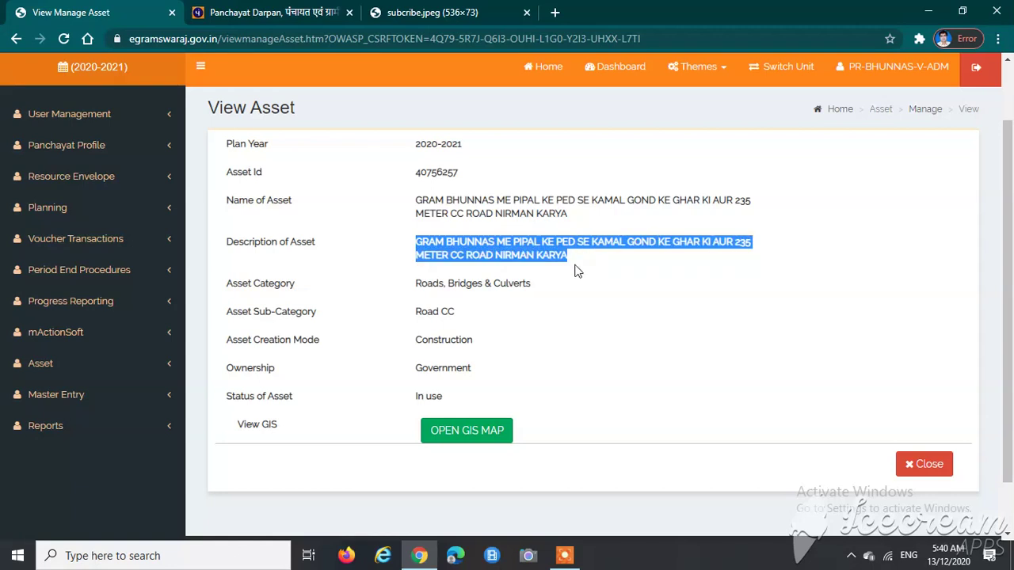
{"action": "left_click_drag", "start_coordinate": [417, 286], "coordinate": [543, 286]}
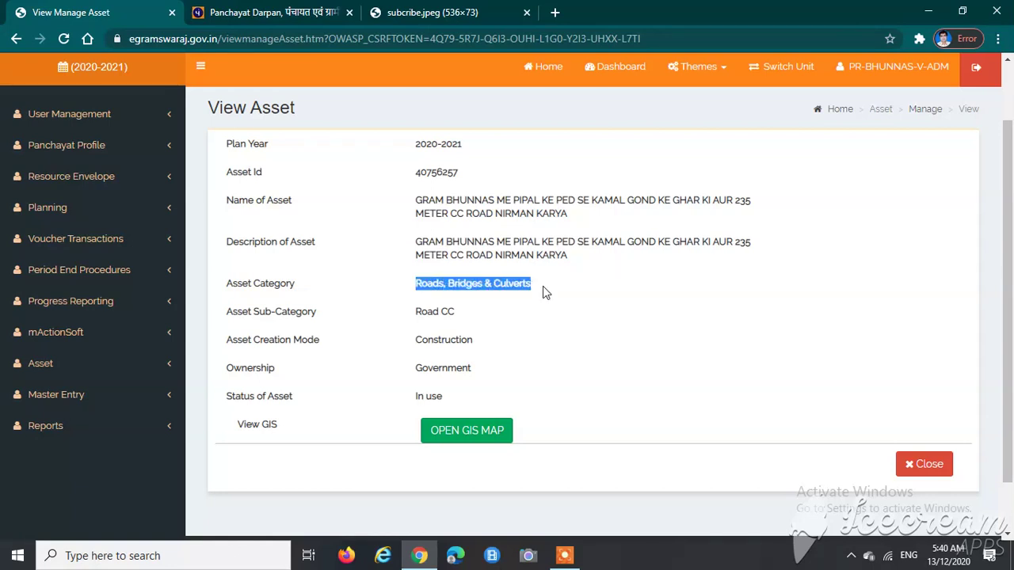
{"action": "left_click_drag", "start_coordinate": [415, 316], "coordinate": [462, 319]}
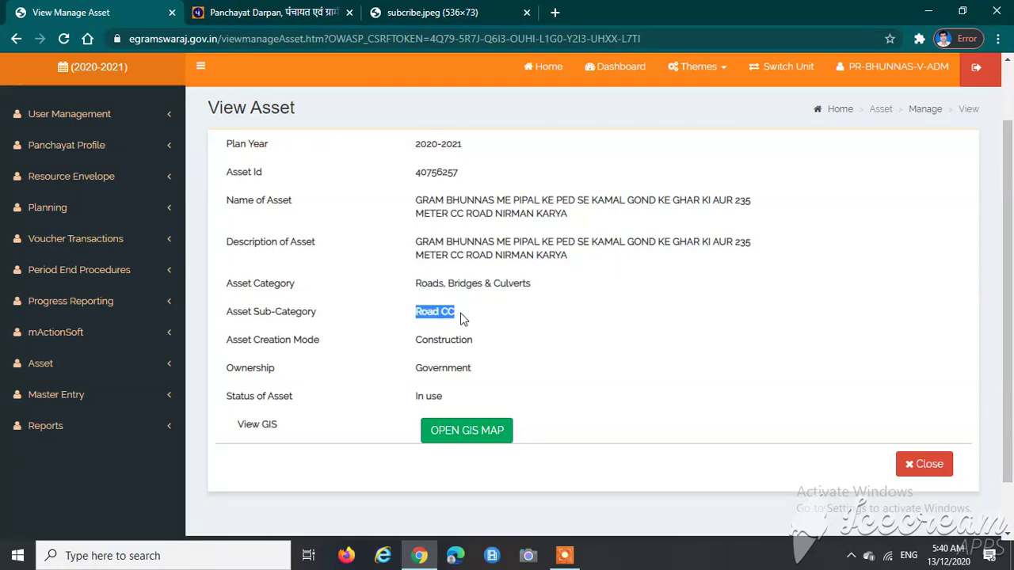
{"action": "left_click_drag", "start_coordinate": [414, 349], "coordinate": [402, 377]}
{"action": "left_click", "coordinate": [483, 372]}
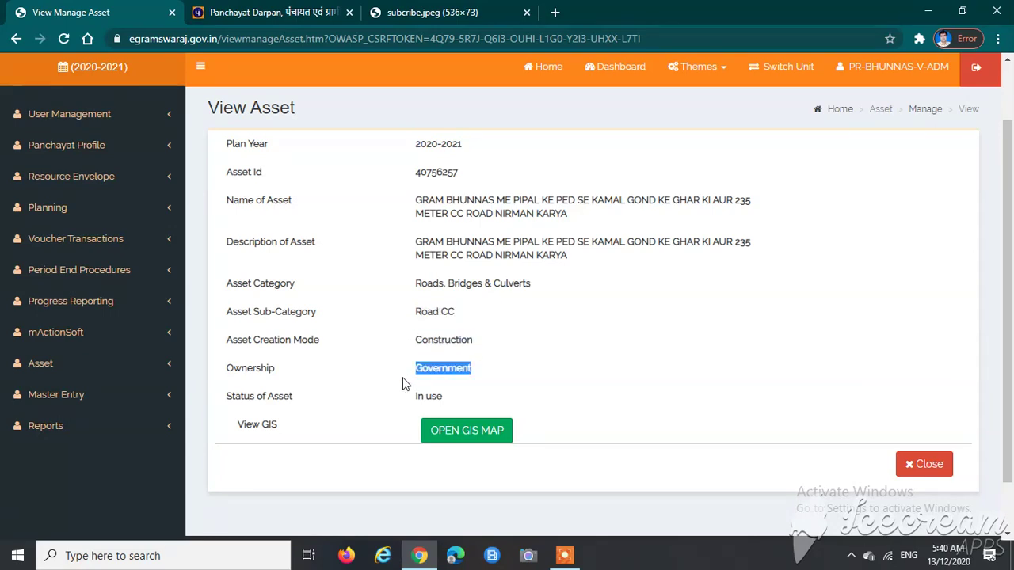
{"action": "left_click", "coordinate": [447, 408]}
{"action": "left_click_drag", "start_coordinate": [448, 408], "coordinate": [413, 402]}
{"action": "left_click", "coordinate": [547, 394]}
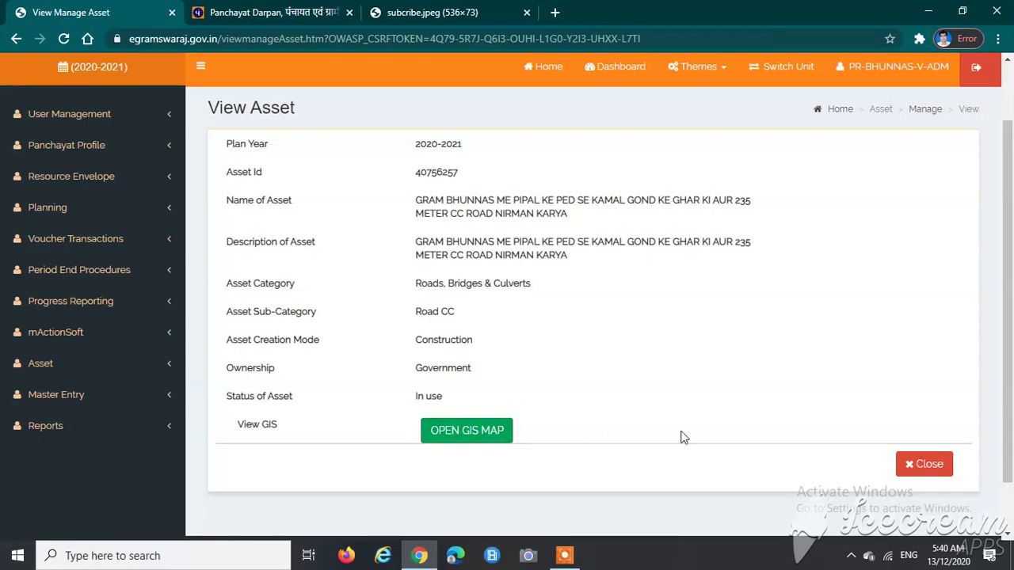
{"action": "scroll", "coordinate": [671, 391], "scroll_direction": "up", "scroll_amount": 1}
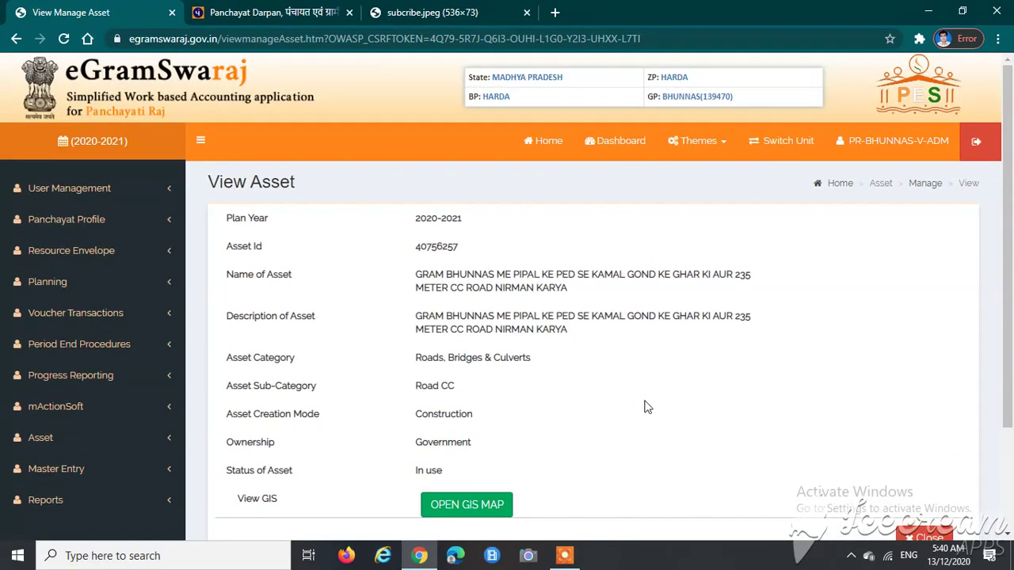
{"action": "scroll", "coordinate": [182, 385], "scroll_direction": "down", "scroll_amount": 1}
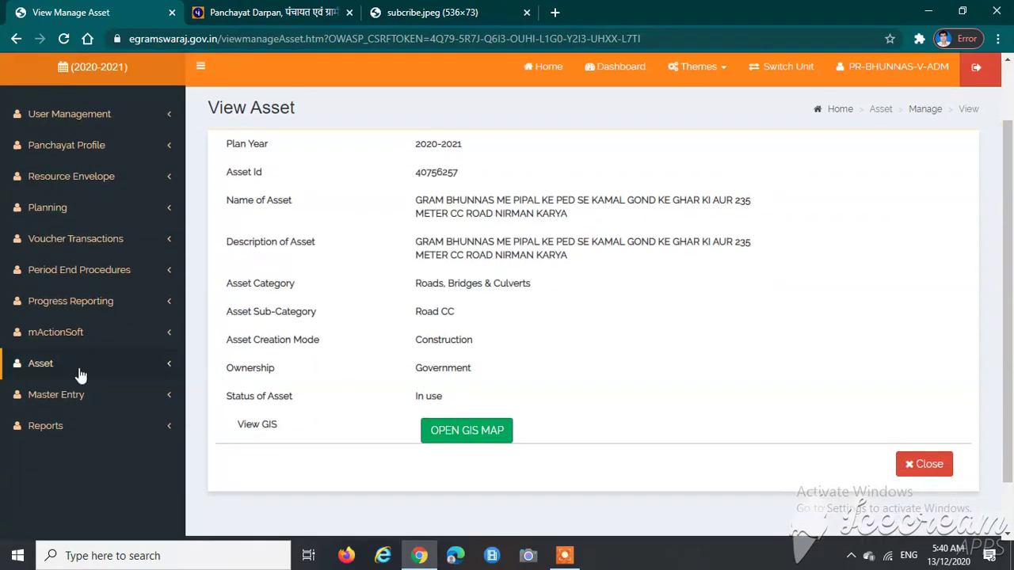
Step: Reopen Asset > Manage, choose Immovable, and load the two CC road assets with Get Data
{"action": "left_click", "coordinate": [43, 363]}
{"action": "left_click", "coordinate": [49, 410]}
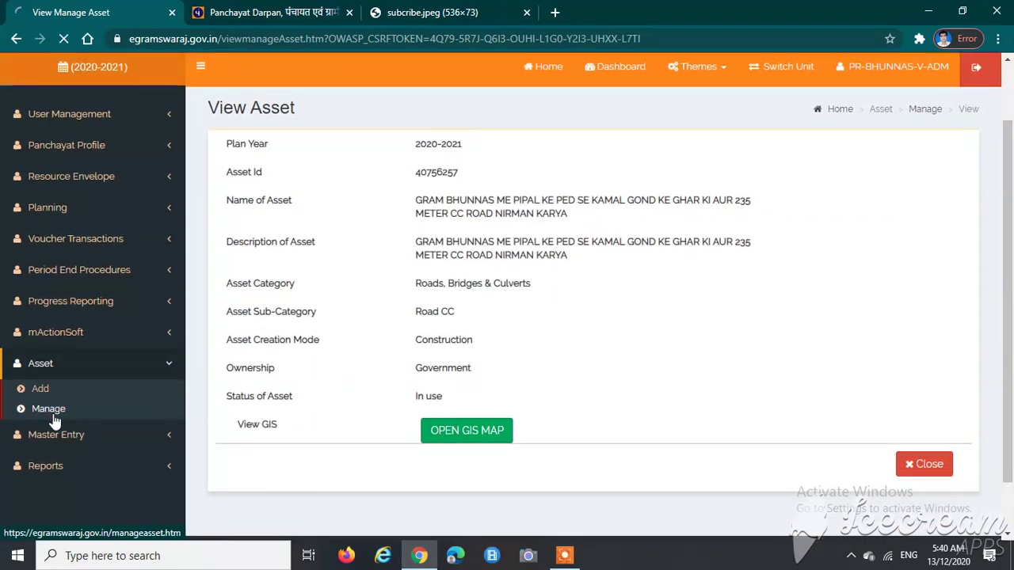
{"action": "left_click", "coordinate": [404, 233]}
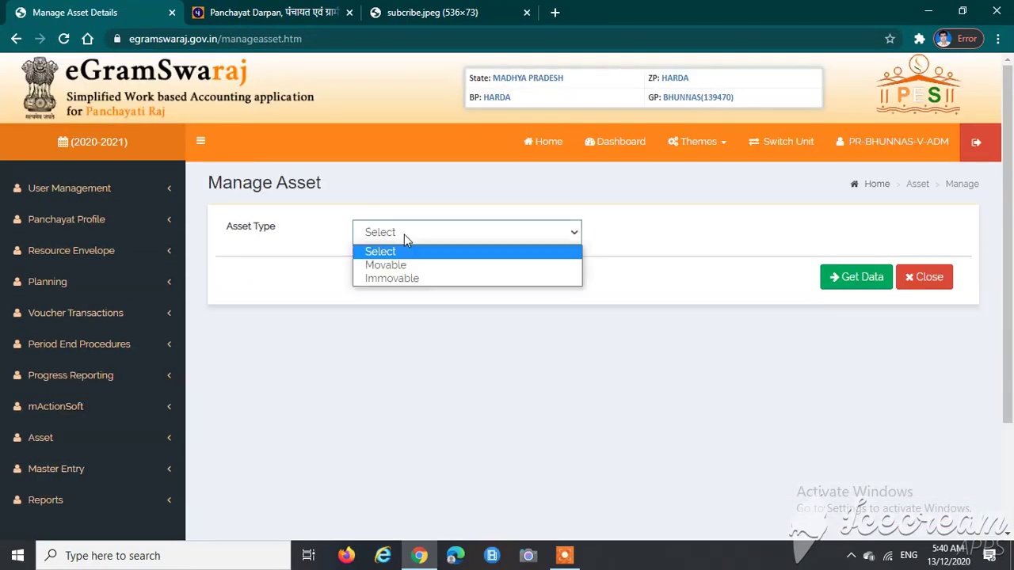
{"action": "left_click", "coordinate": [406, 279]}
{"action": "left_click", "coordinate": [831, 285]}
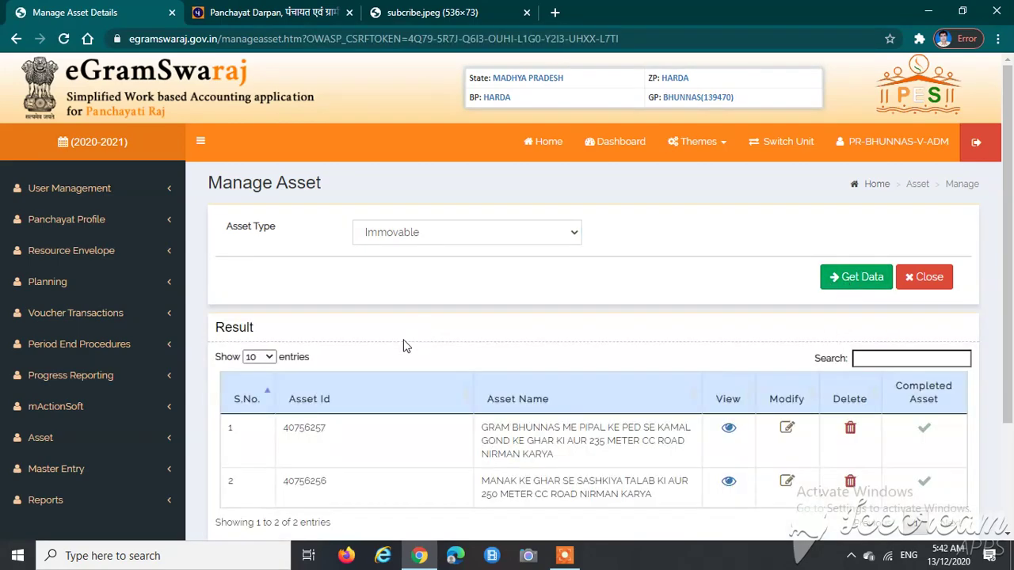
{"action": "scroll", "coordinate": [379, 363], "scroll_direction": "down", "scroll_amount": 2}
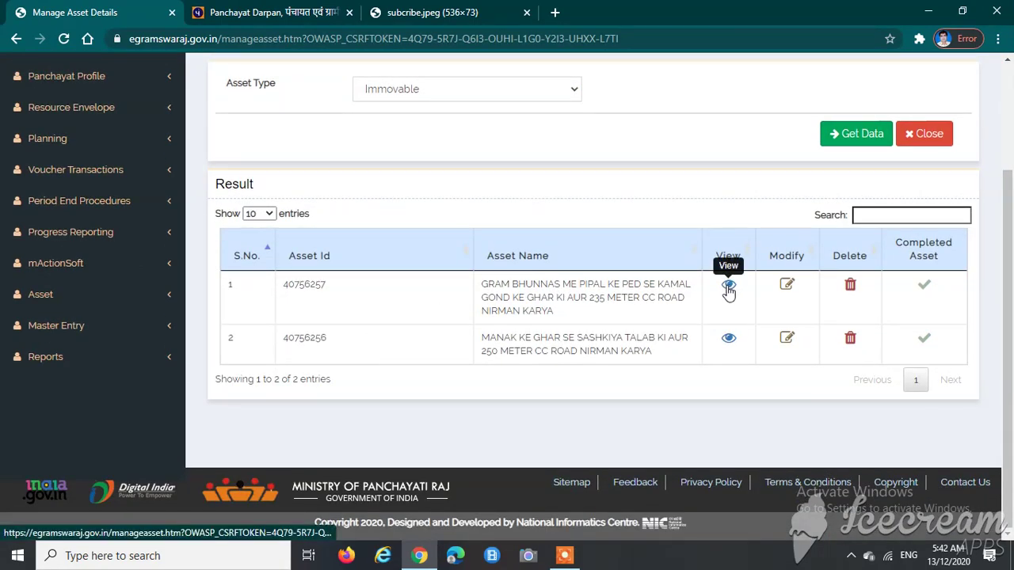
Step: Modify asset 40756257, confirm Yes, and scroll through the Modify Asset form
{"action": "left_click", "coordinate": [788, 291]}
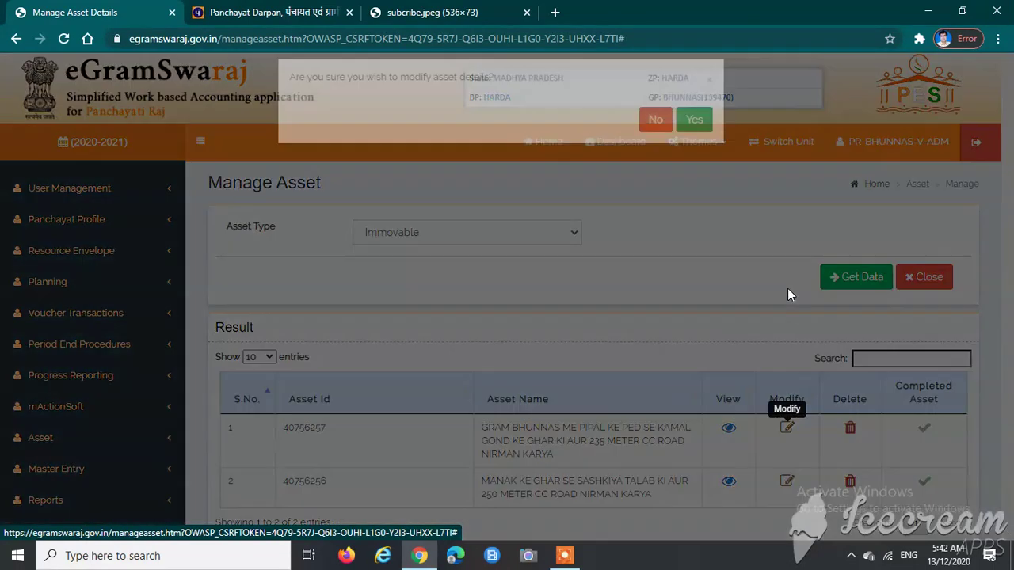
{"action": "left_click_drag", "start_coordinate": [289, 94], "coordinate": [483, 95]}
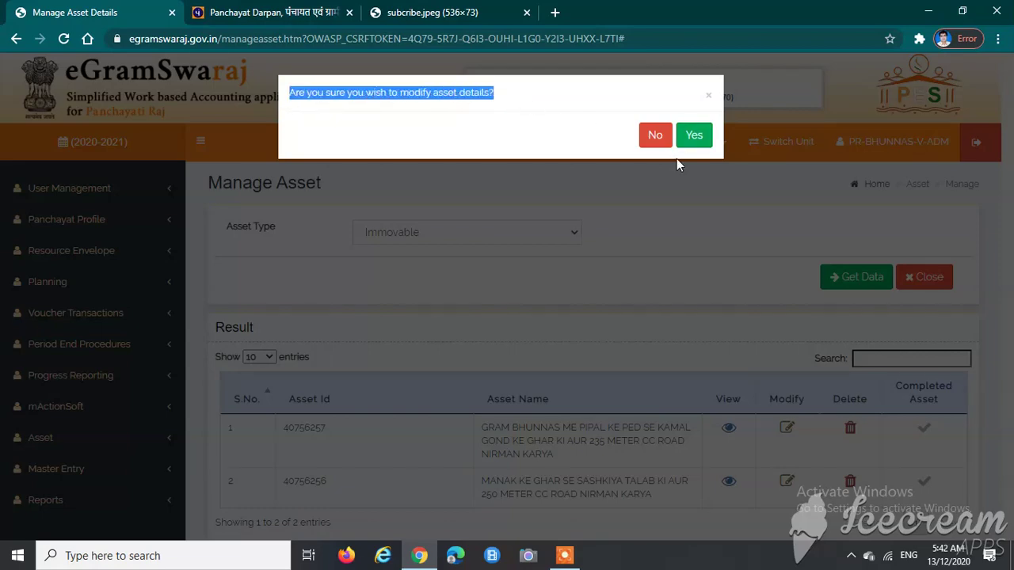
{"action": "left_click", "coordinate": [693, 136]}
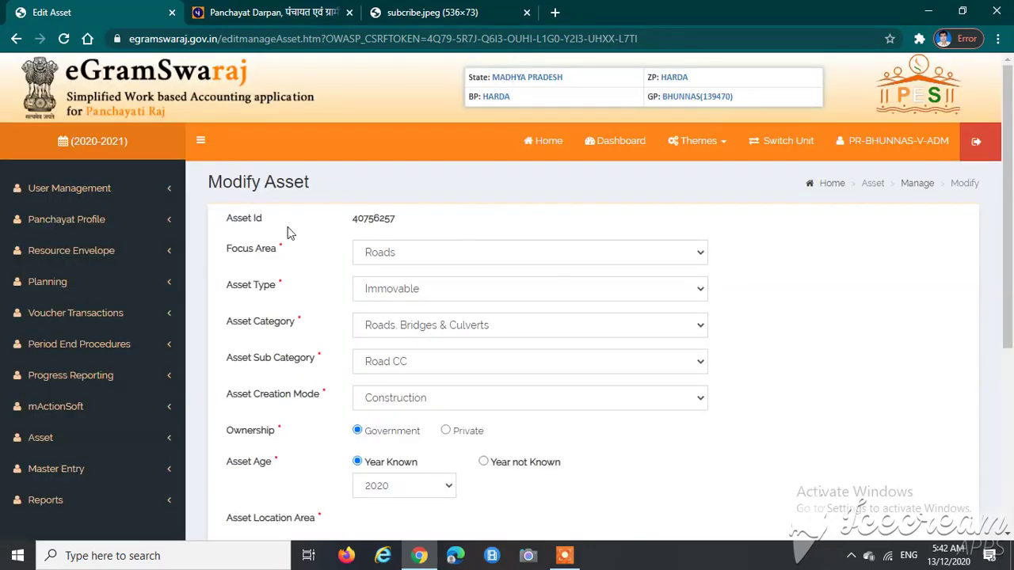
{"action": "scroll", "coordinate": [333, 262], "scroll_direction": "down", "scroll_amount": 1}
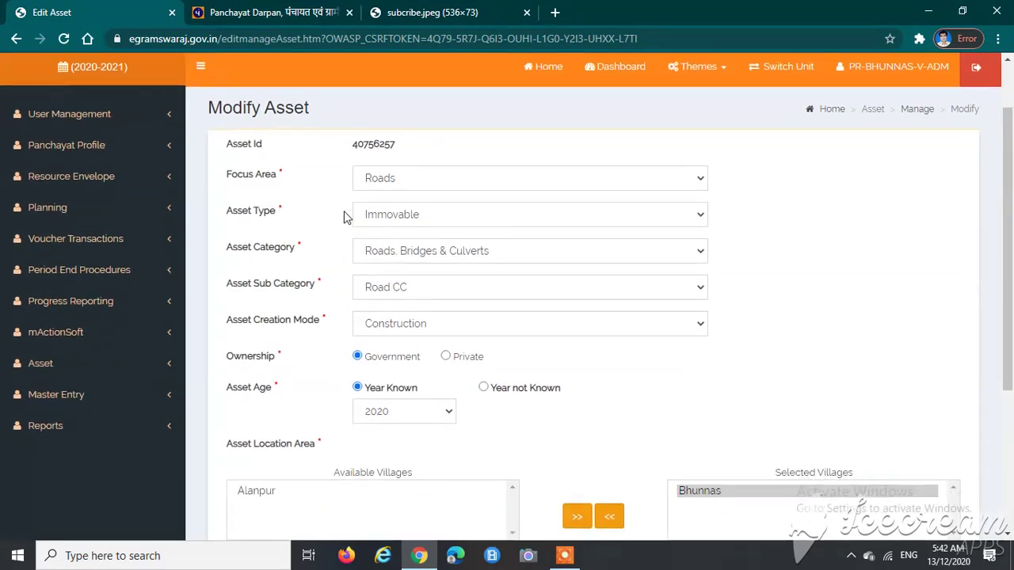
{"action": "scroll", "coordinate": [340, 328], "scroll_direction": "down", "scroll_amount": 3}
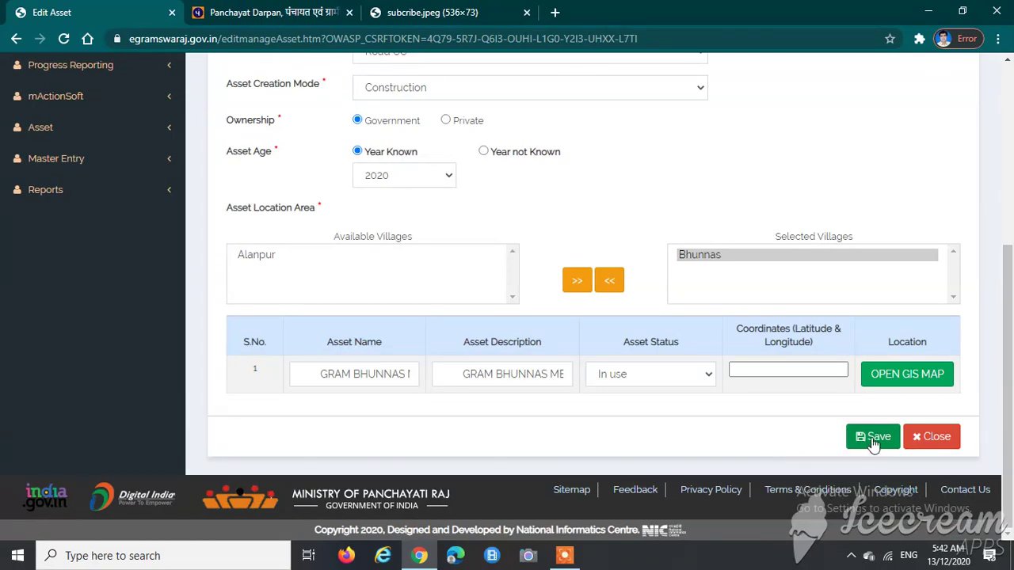
{"action": "scroll", "coordinate": [657, 418], "scroll_direction": "up", "scroll_amount": 4}
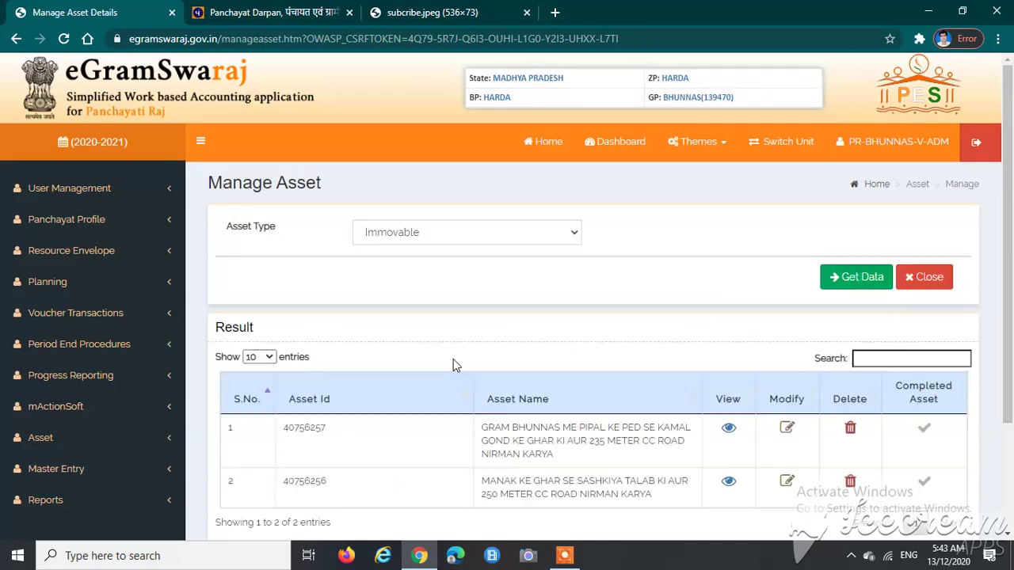
Step: Scroll through the Manage Asset results, then return to the Home page
{"action": "scroll", "coordinate": [738, 455], "scroll_direction": "down", "scroll_amount": 1}
{"action": "scroll", "coordinate": [738, 456], "scroll_direction": "down", "scroll_amount": 1}
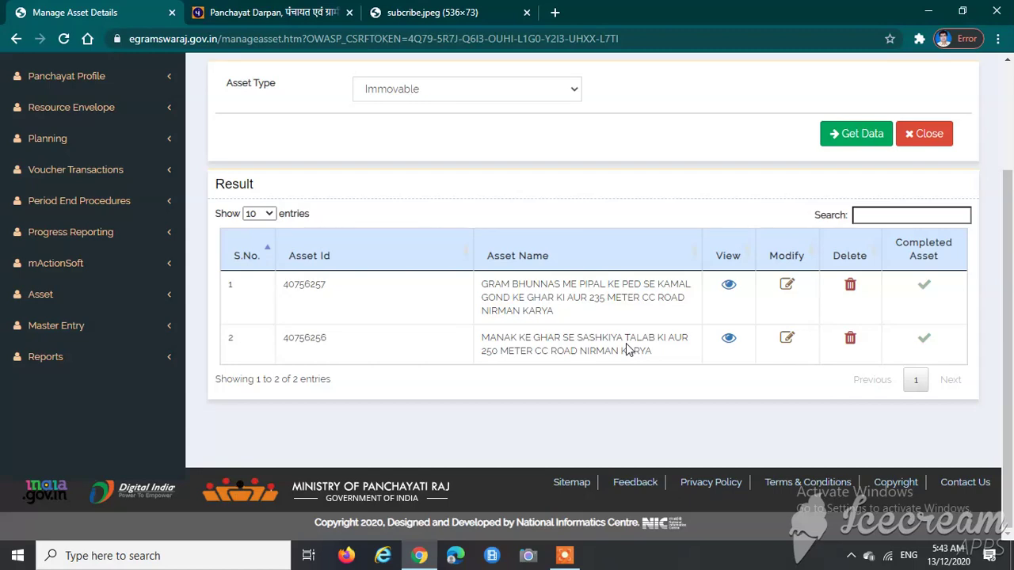
{"action": "scroll", "coordinate": [392, 369], "scroll_direction": "up", "scroll_amount": 2}
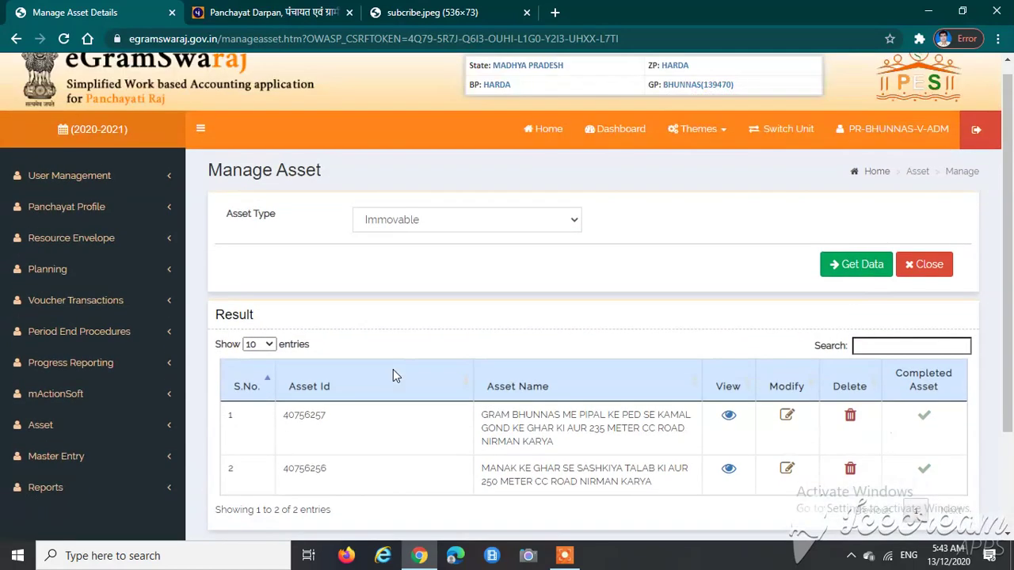
{"action": "scroll", "coordinate": [393, 369], "scroll_direction": "up", "scroll_amount": 1}
{"action": "left_click", "coordinate": [530, 142]}
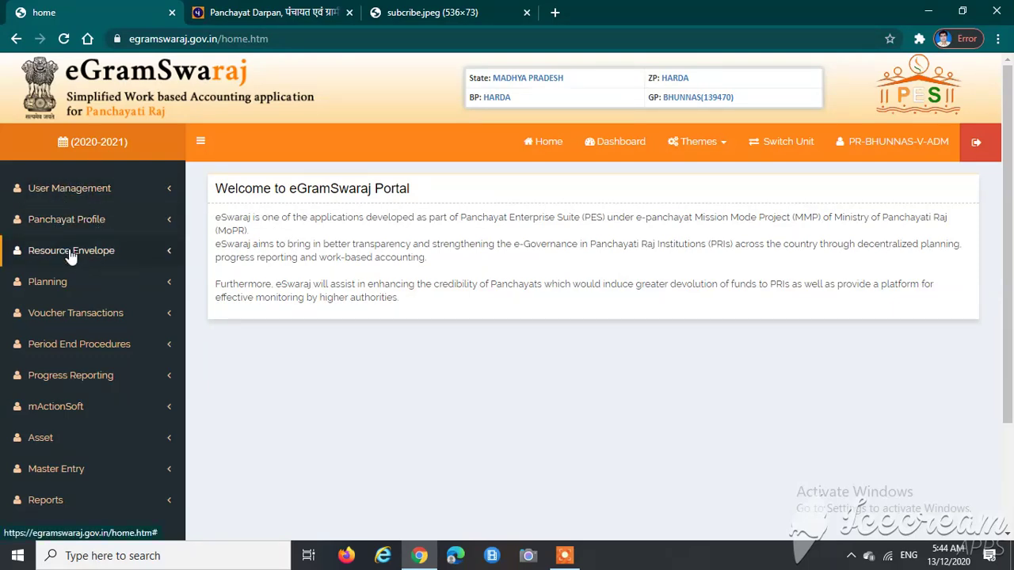
Step: Expand the Progress Reporting, User Management and Panchayat Profile sidebar sections
{"action": "left_click", "coordinate": [65, 378]}
{"action": "scroll", "coordinate": [64, 348], "scroll_direction": "down", "scroll_amount": 2}
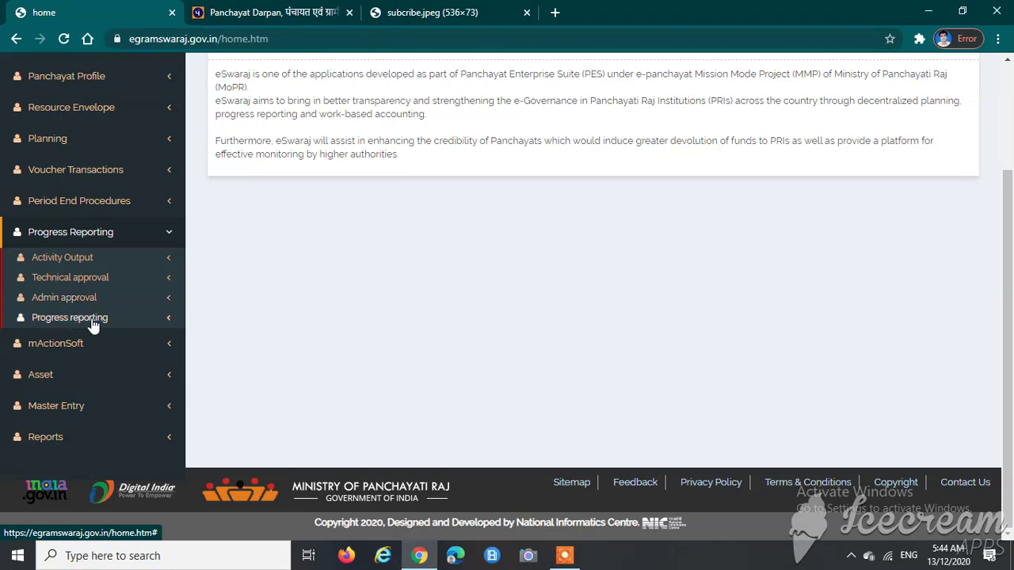
{"action": "scroll", "coordinate": [273, 321], "scroll_direction": "up", "scroll_amount": 2}
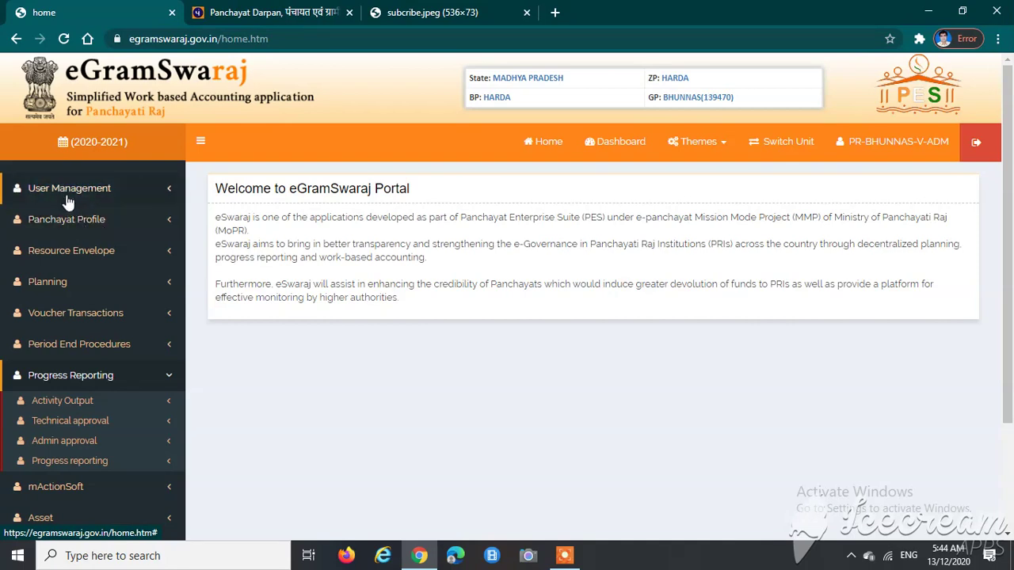
{"action": "left_click", "coordinate": [68, 196]}
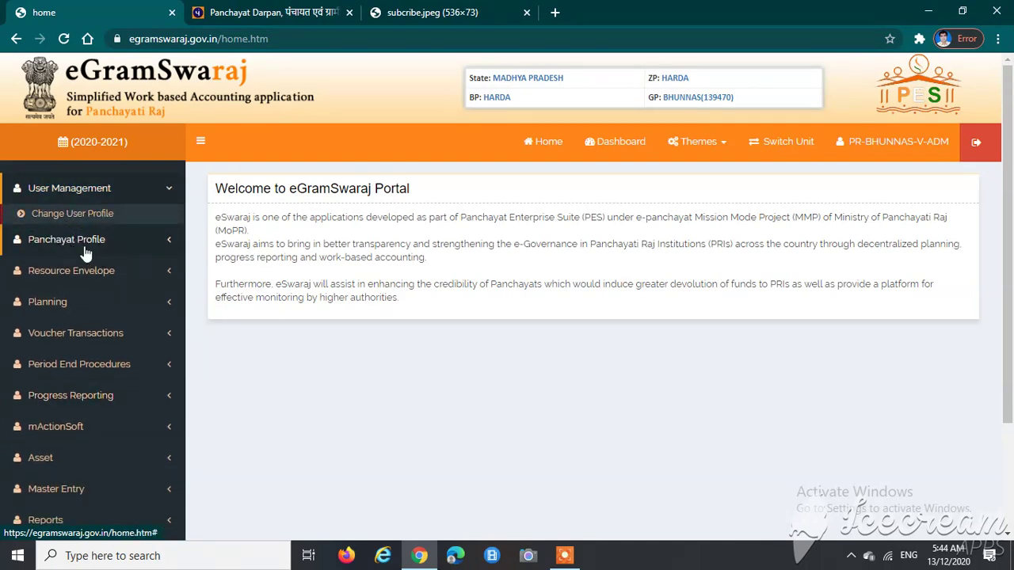
{"action": "left_click", "coordinate": [86, 251]}
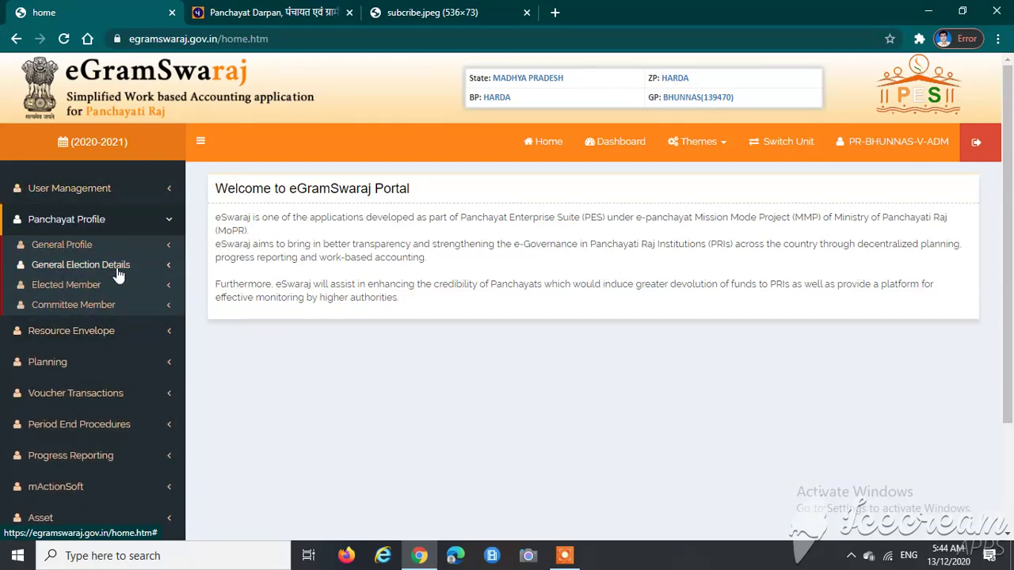
Step: Expand Resource Envelope and Planning, collapse Planning, then switch to the subcribe.jpeg tab
{"action": "left_click", "coordinate": [82, 334]}
{"action": "scroll", "coordinate": [85, 206], "scroll_direction": "down", "scroll_amount": 1}
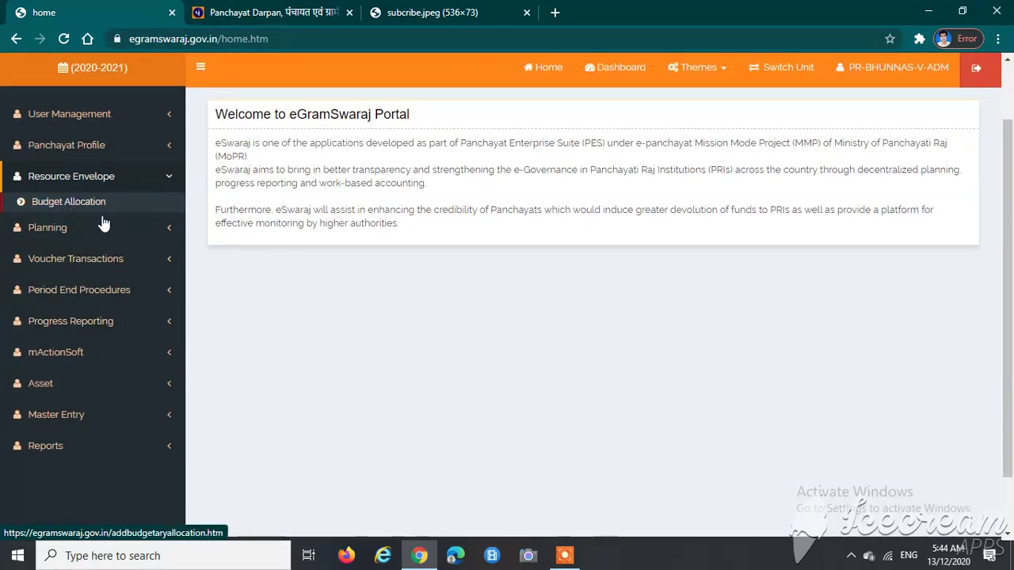
{"action": "left_click", "coordinate": [61, 229]}
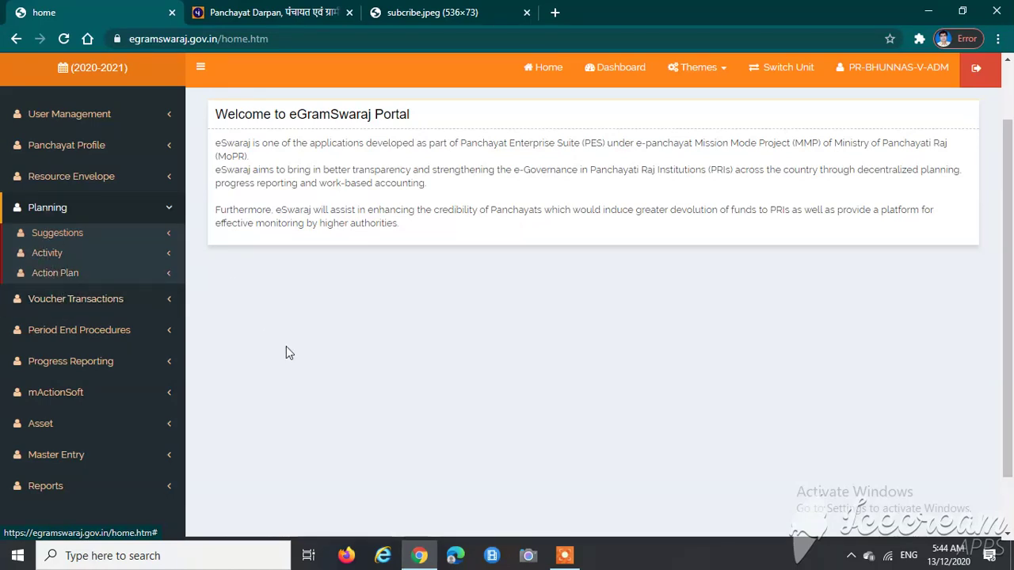
{"action": "left_click", "coordinate": [68, 209]}
{"action": "scroll", "coordinate": [420, 333], "scroll_direction": "up", "scroll_amount": 1}
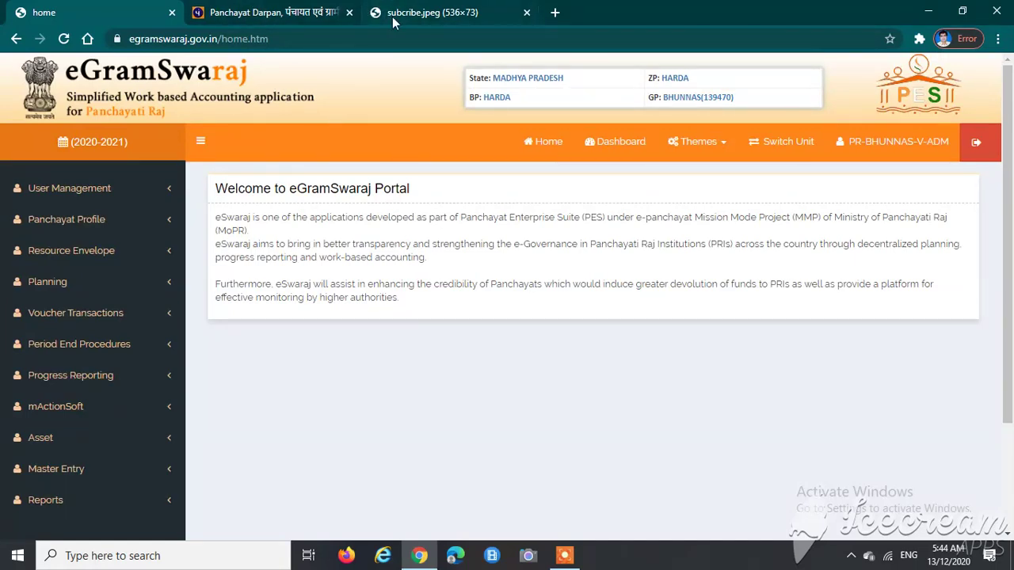
{"action": "left_click", "coordinate": [419, 13]}
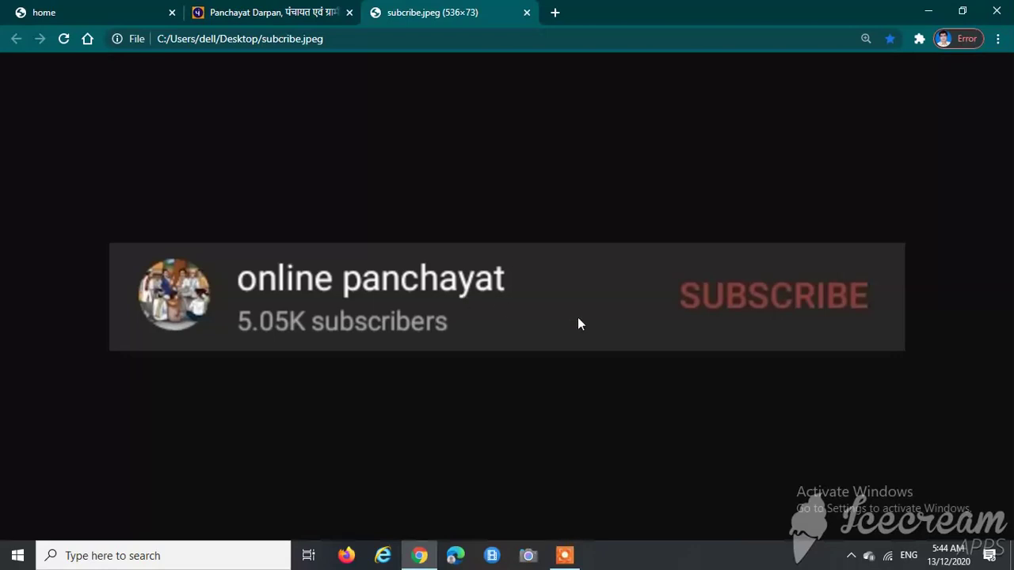